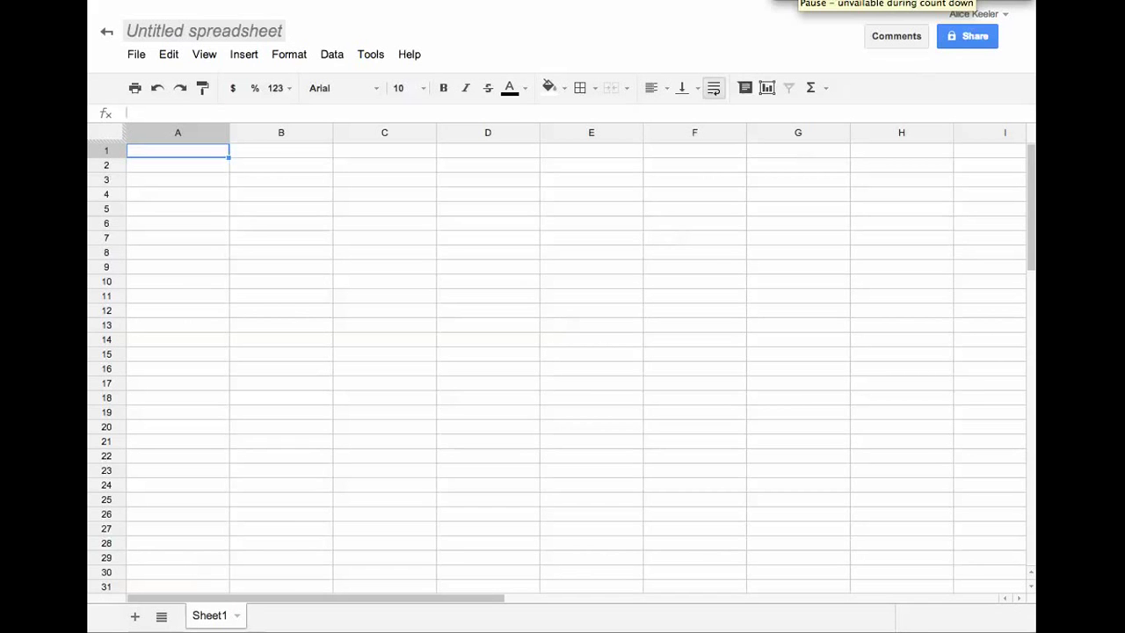
- Enter Sunday and Monday in B3:C3 and auto-fill the weekday names through Saturday in H3
click(309, 180)
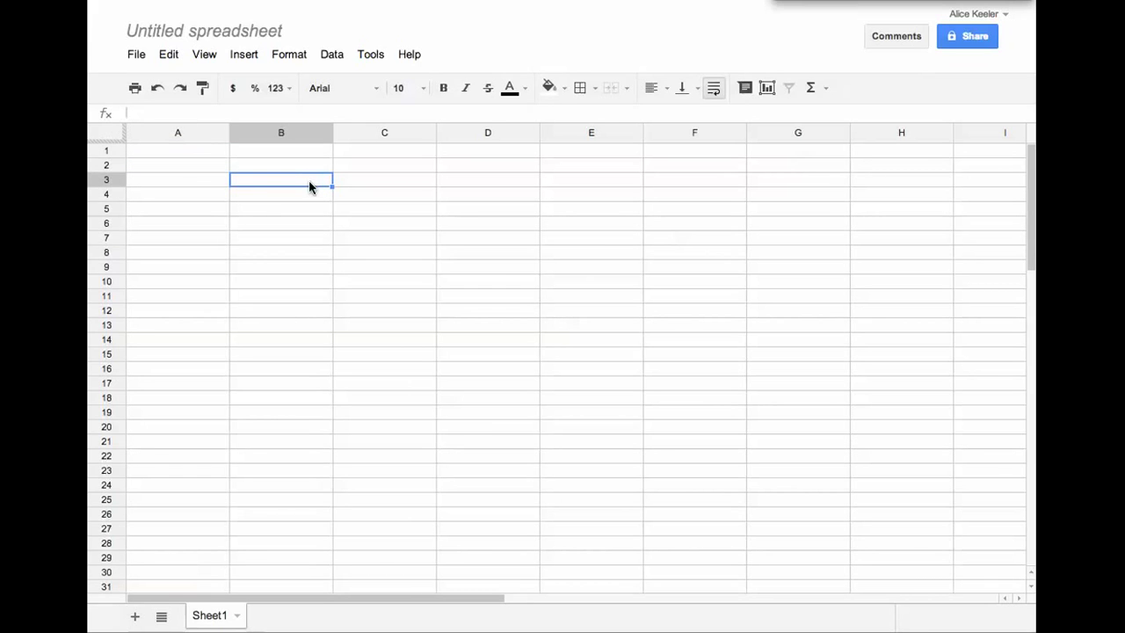
text(Sunday)
key(Tab)
text(M)
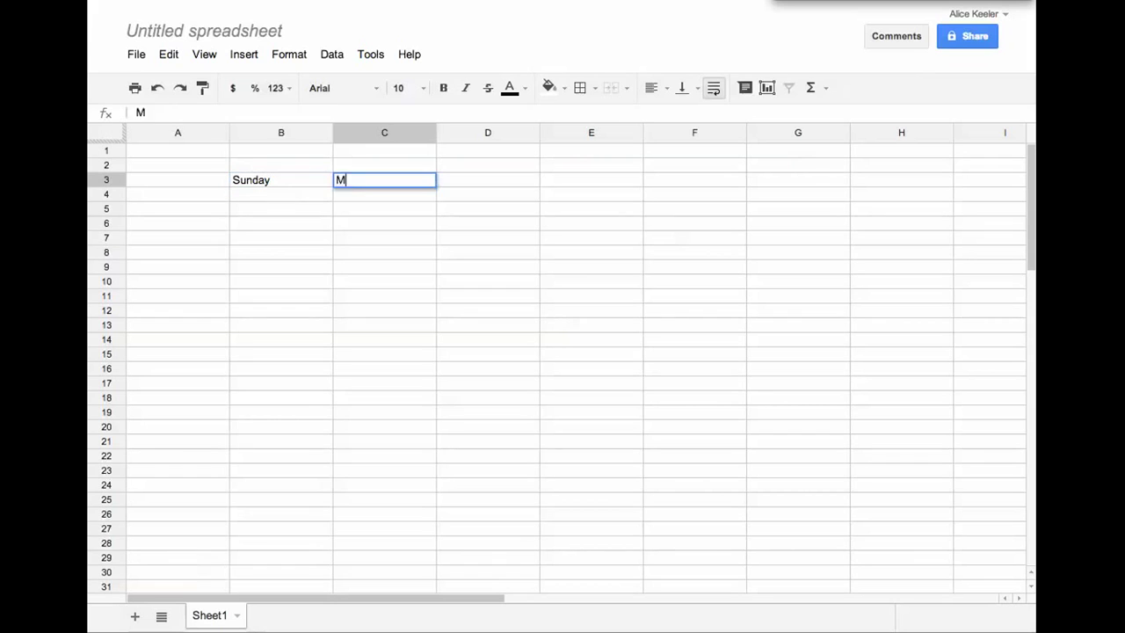
text(onday)
click(287, 175)
drag(288, 176, 393, 184)
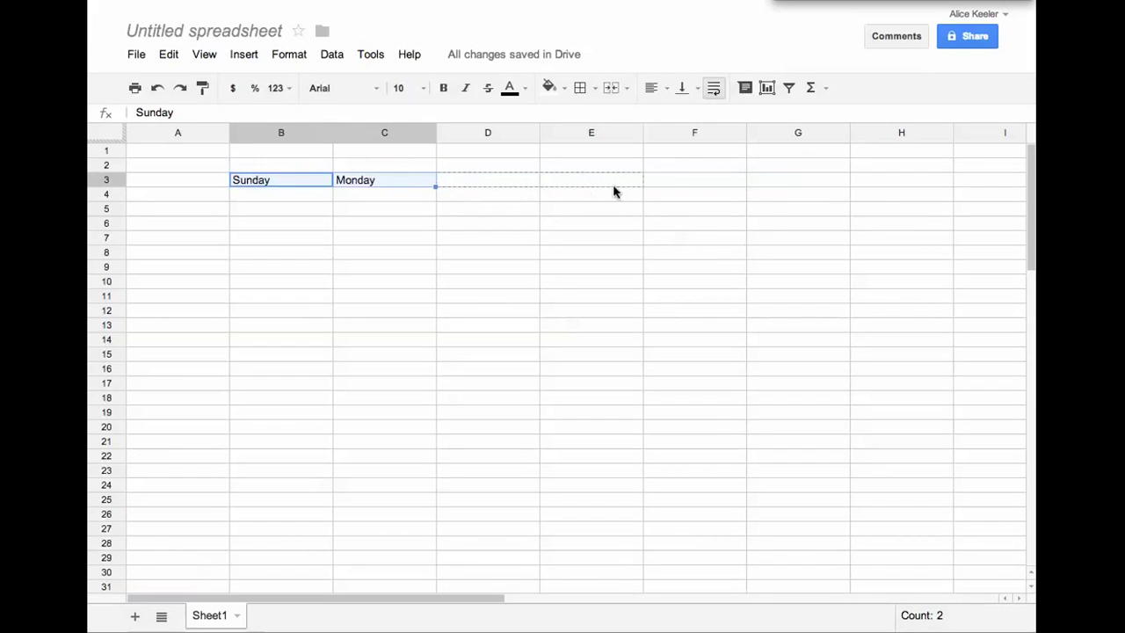
drag(436, 186, 874, 183)
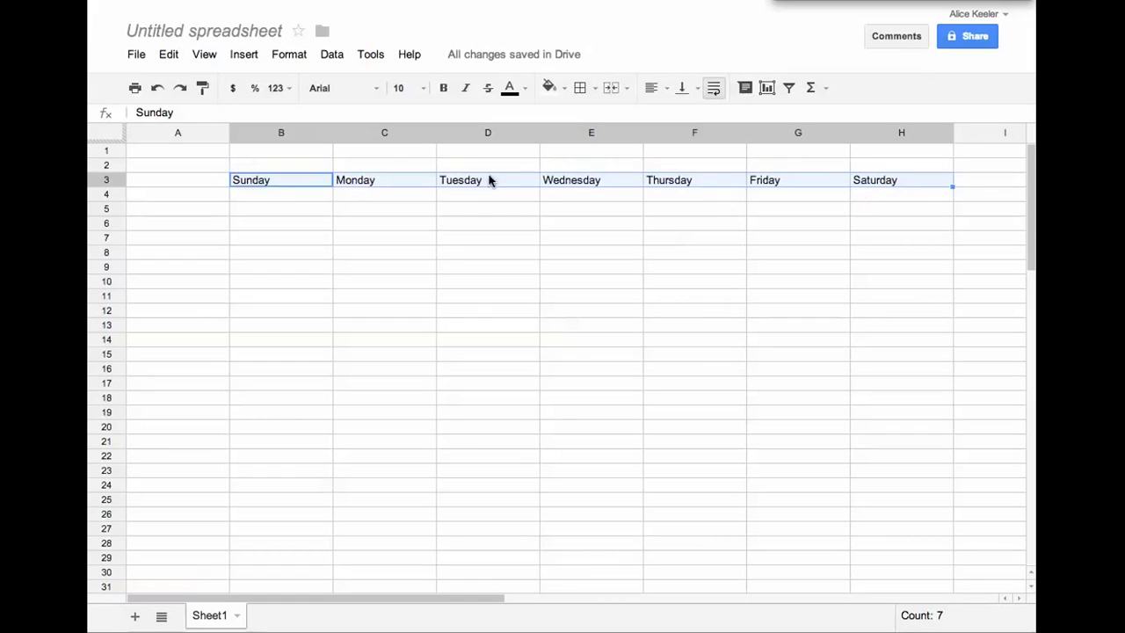
- Enter 6/9/2013 and 6/10/2013 in B4:C4 and auto-fill the dates through 6/15/2013 in H4
click(295, 199)
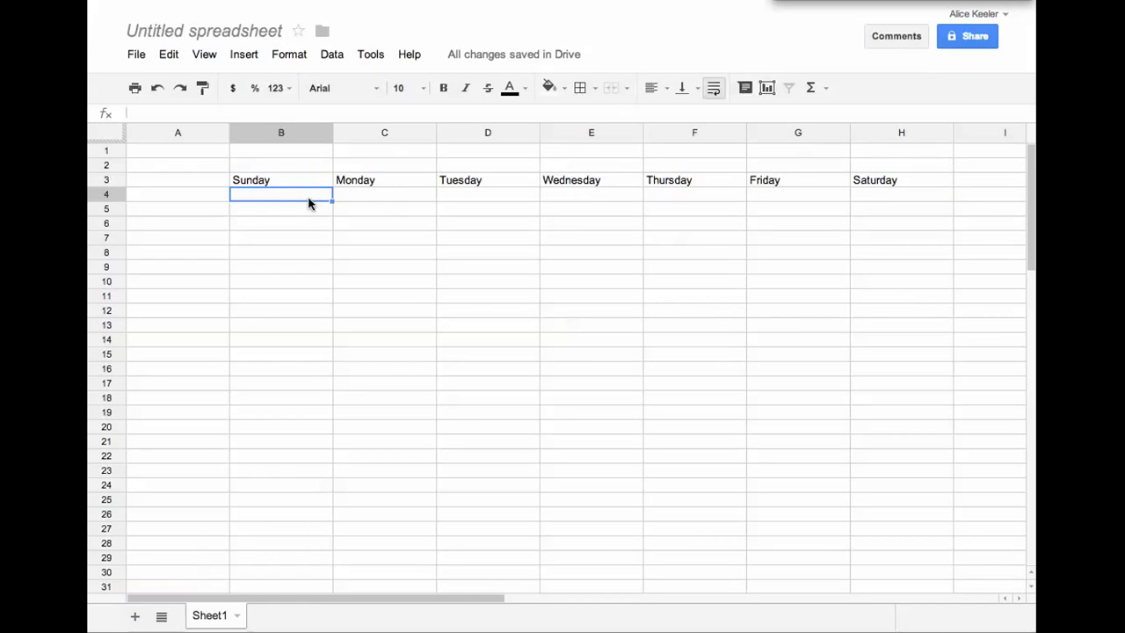
text(6/9/)
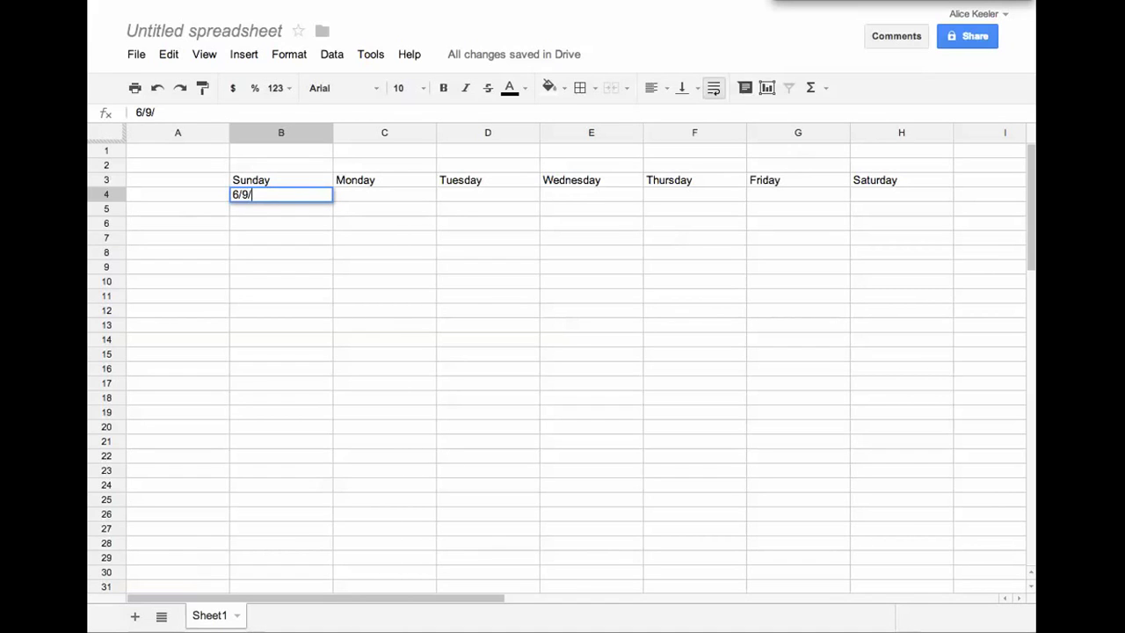
text(2013)
key(Return)
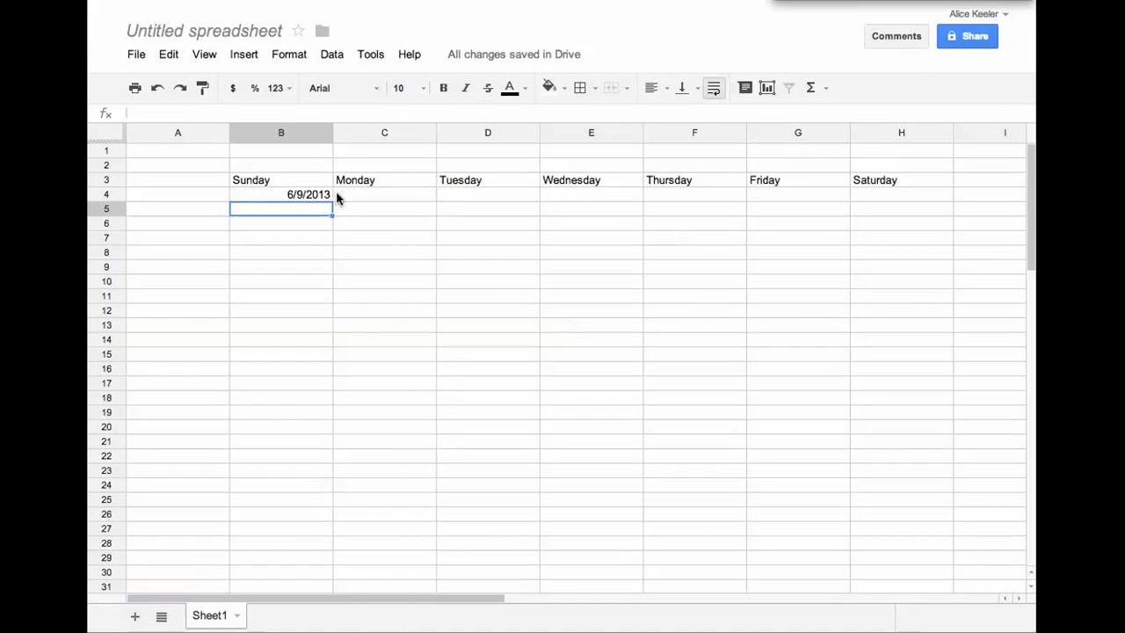
click(350, 202)
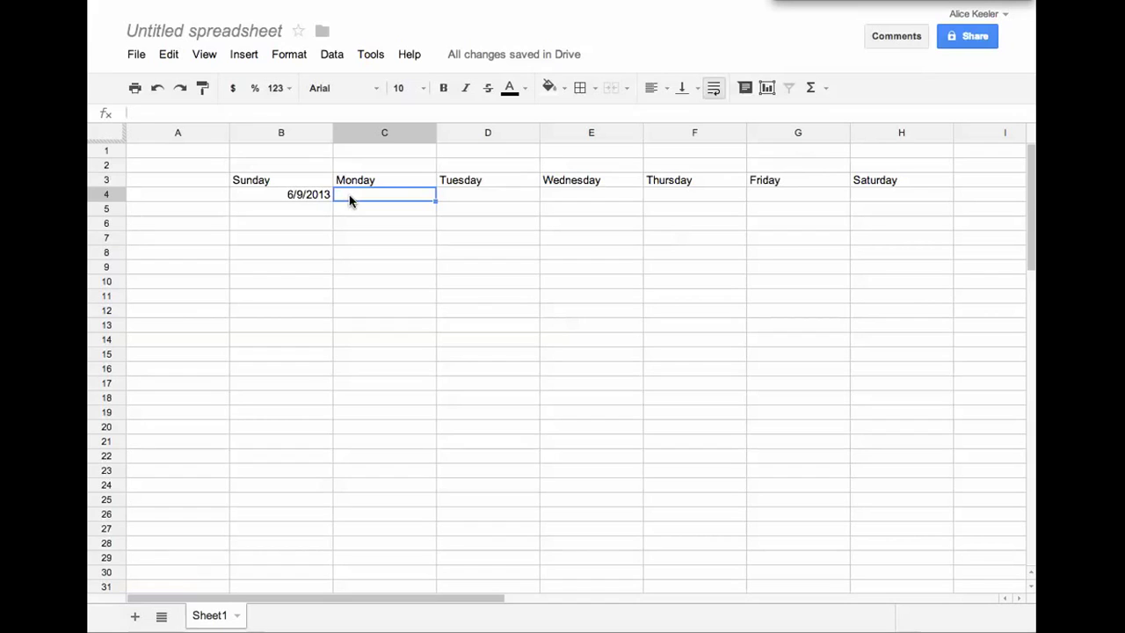
text(6/10/)
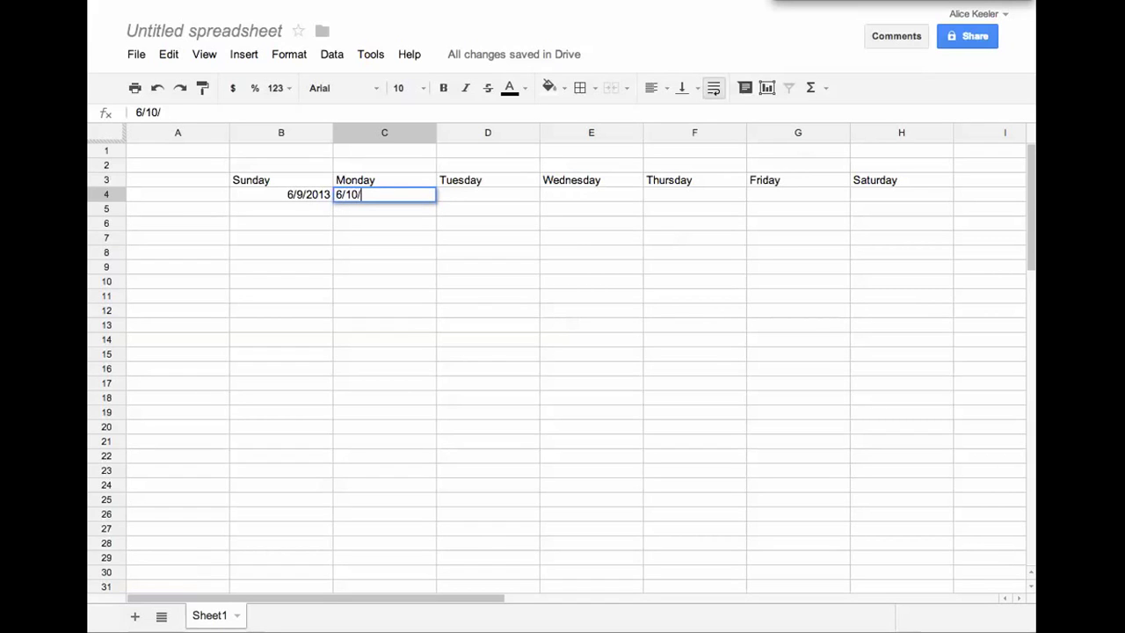
text(2013)
key(Return)
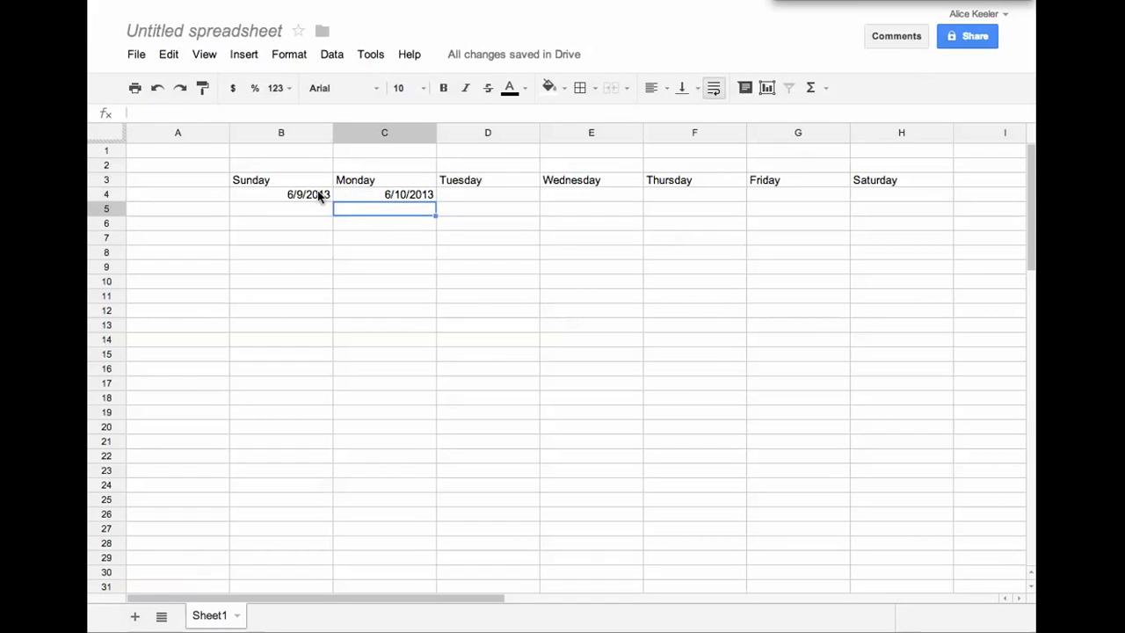
drag(319, 196, 354, 194)
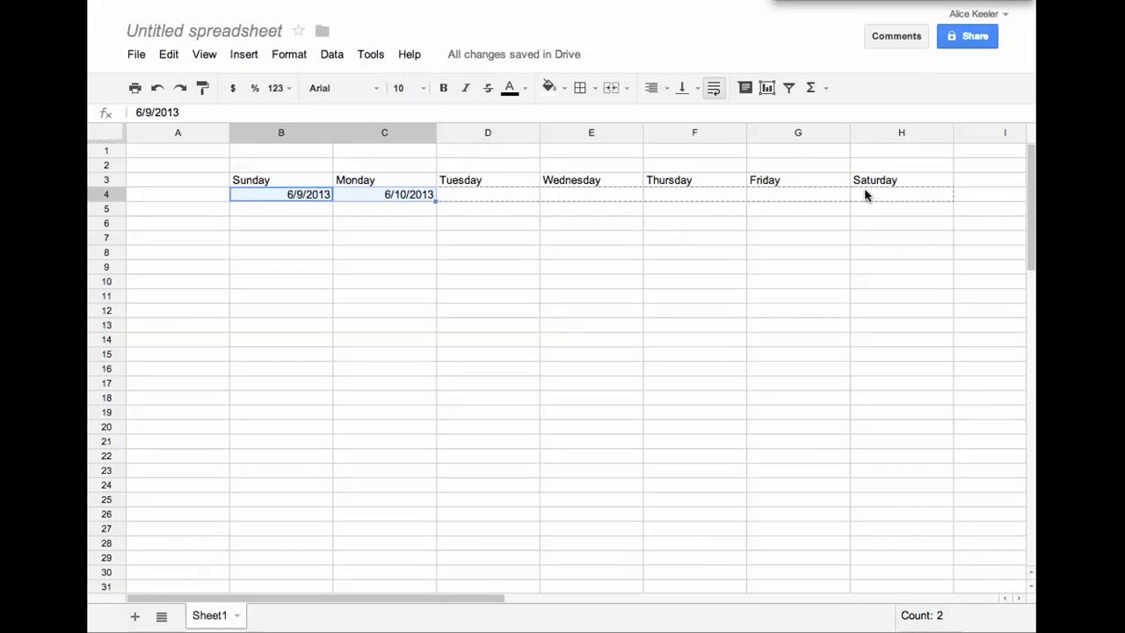
drag(435, 200, 870, 195)
click(786, 315)
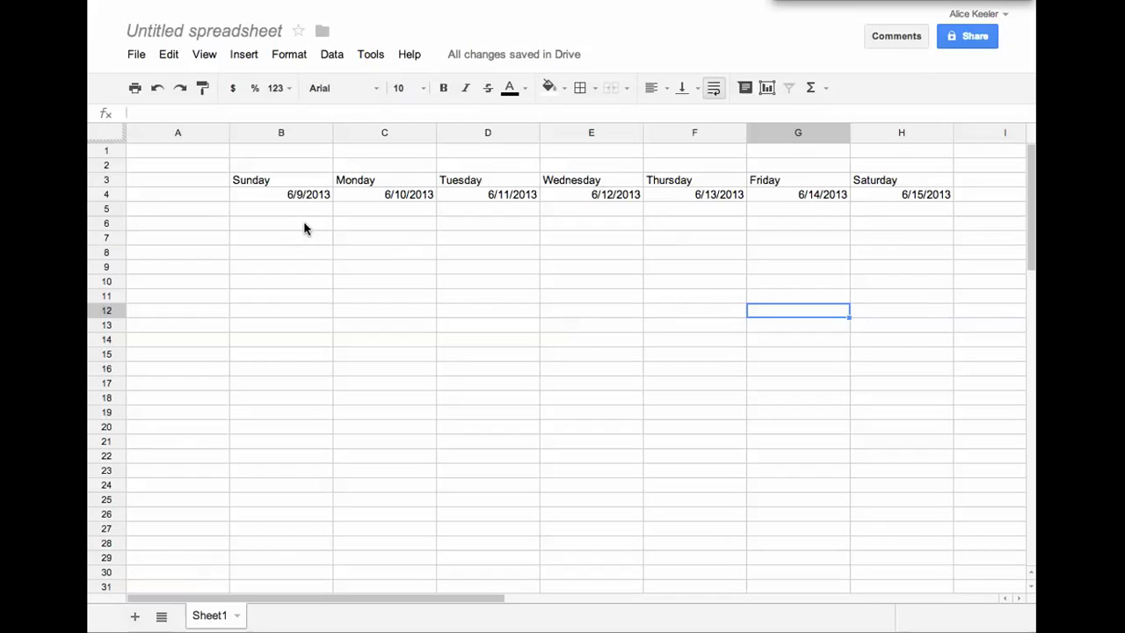
- Put the formula =B4+1 in C4 and fill it across to H4
click(368, 198)
text(=)
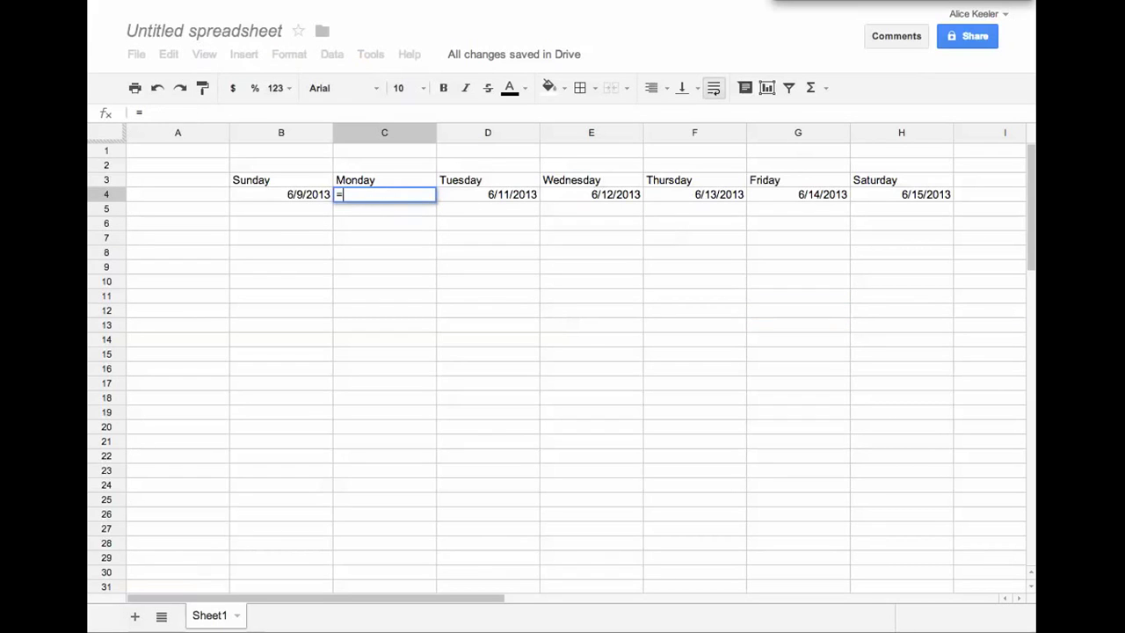
click(293, 195)
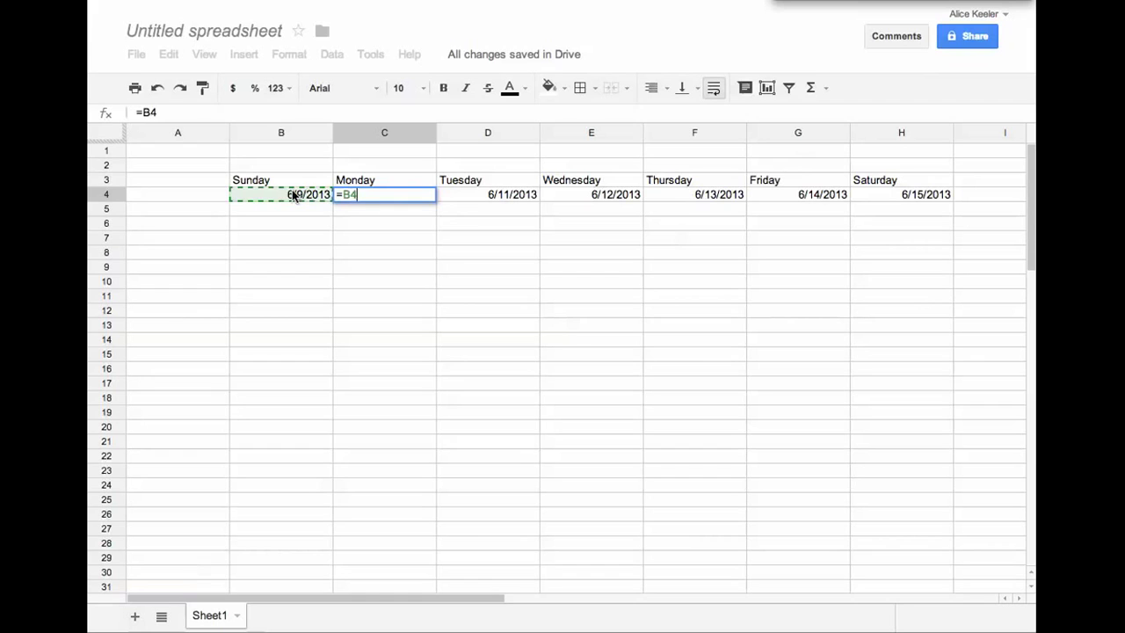
text(+1)
key(Return)
click(376, 198)
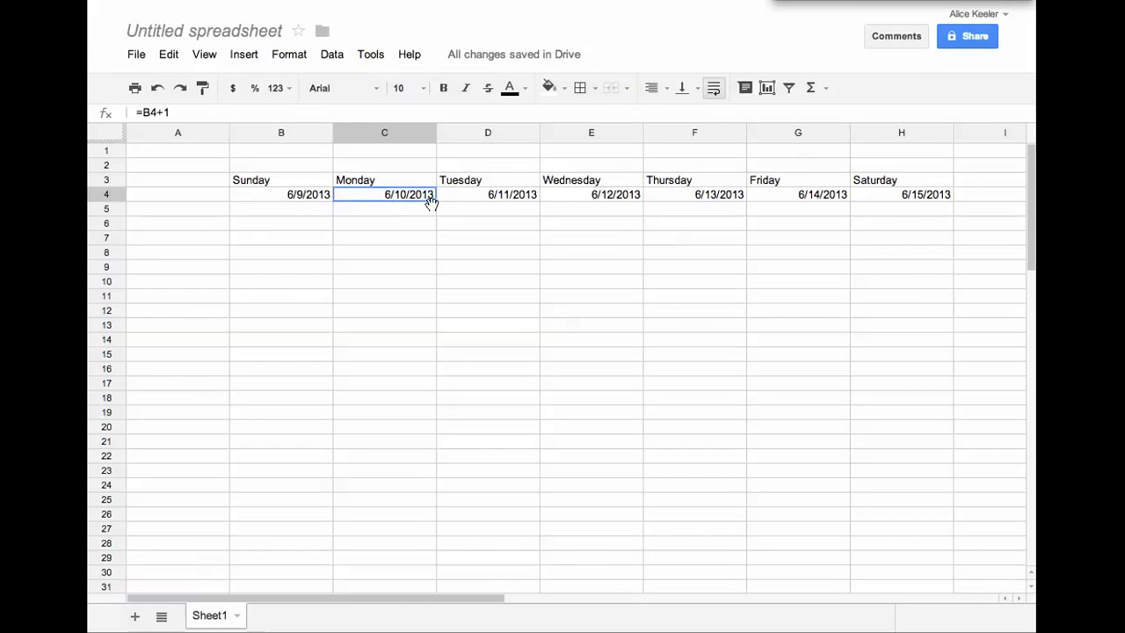
drag(431, 201, 866, 206)
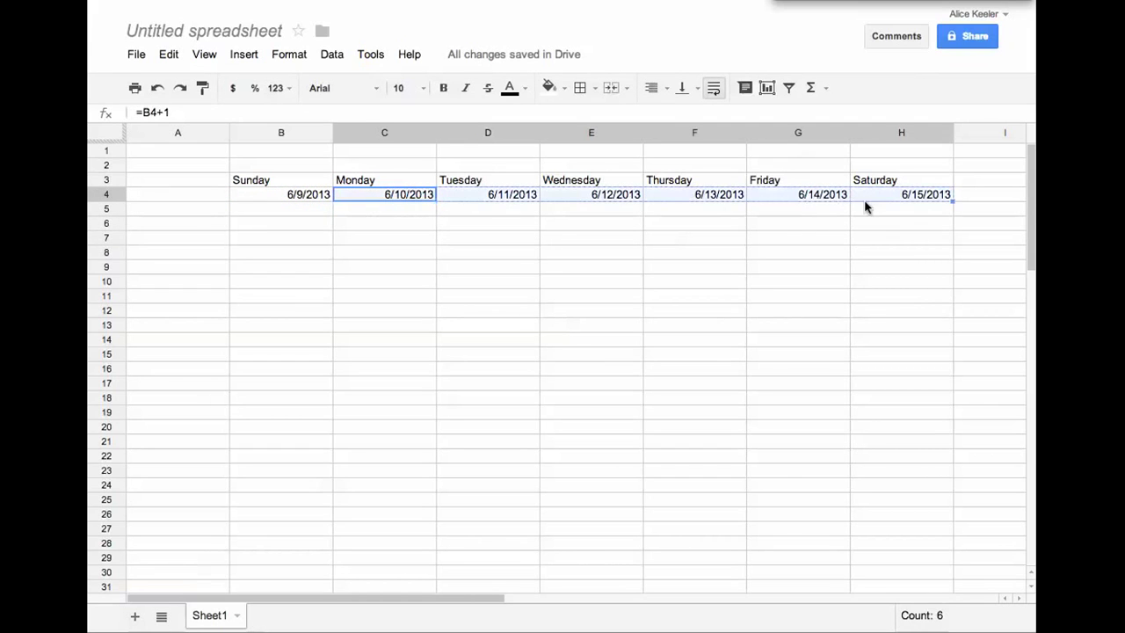
- Test the formulas by changing B4 to 2/4, then restore it to 6/9
click(313, 197)
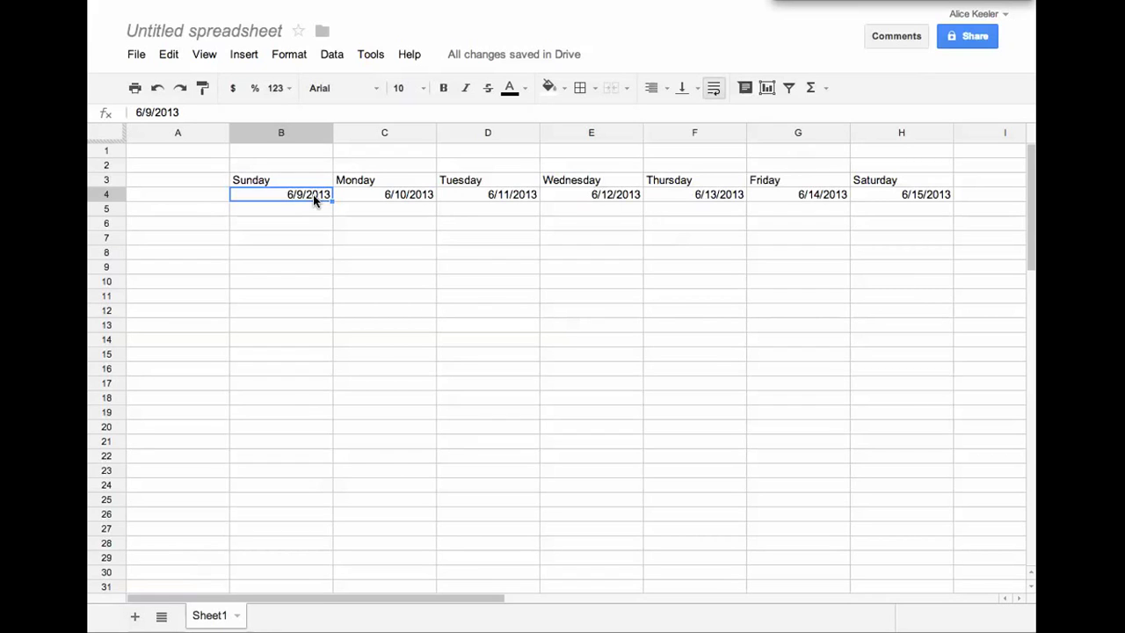
text(2/4)
key(Return)
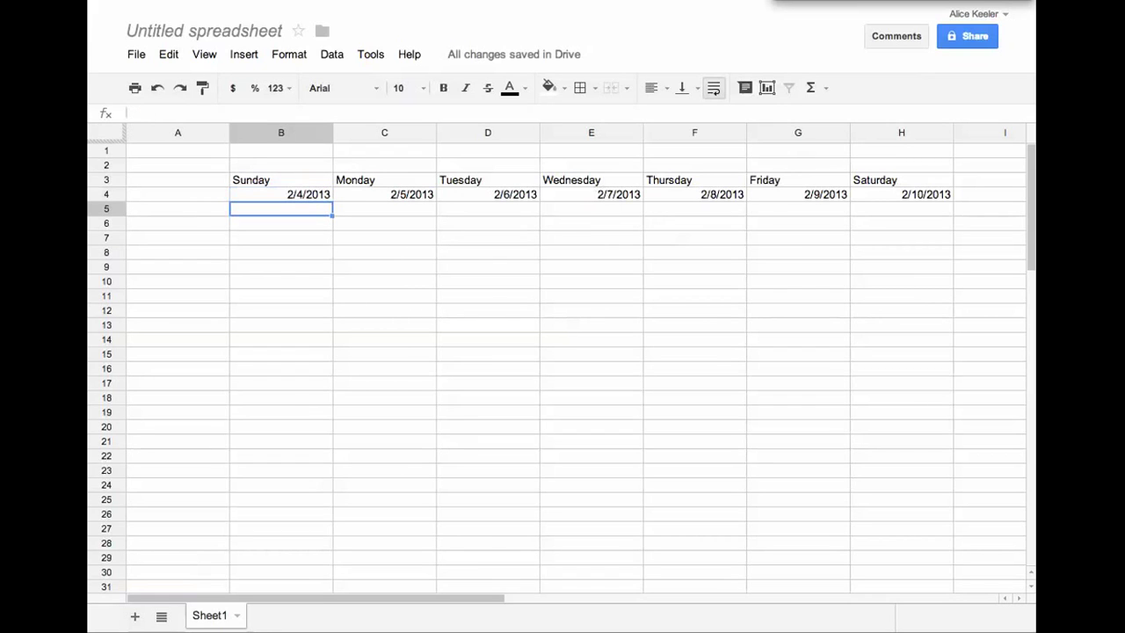
click(276, 193)
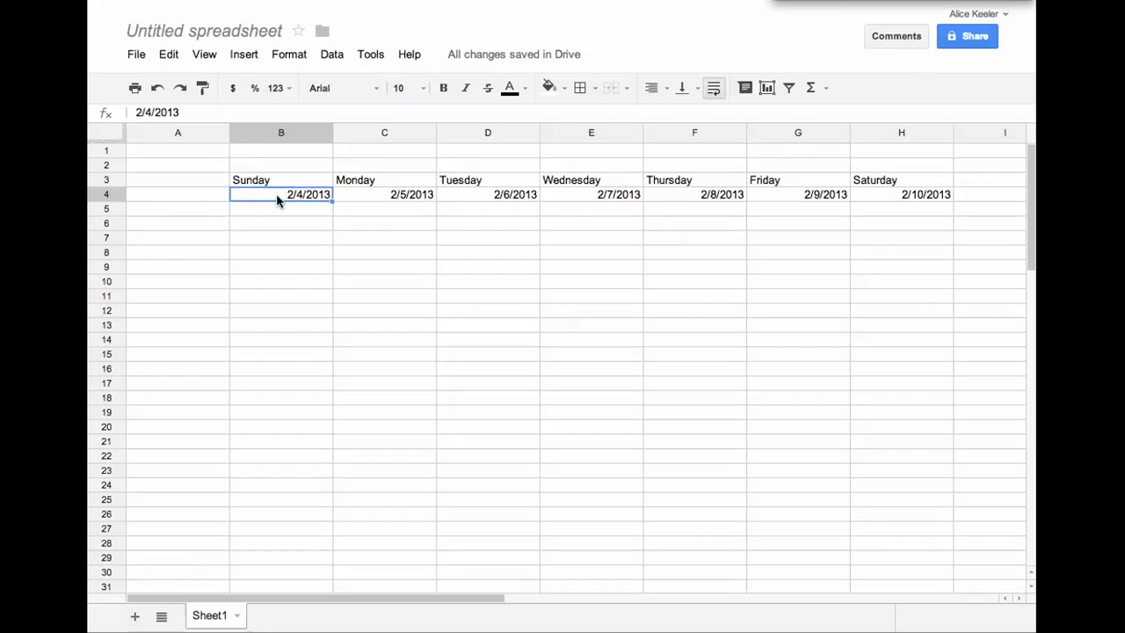
text(6/9)
key(Return)
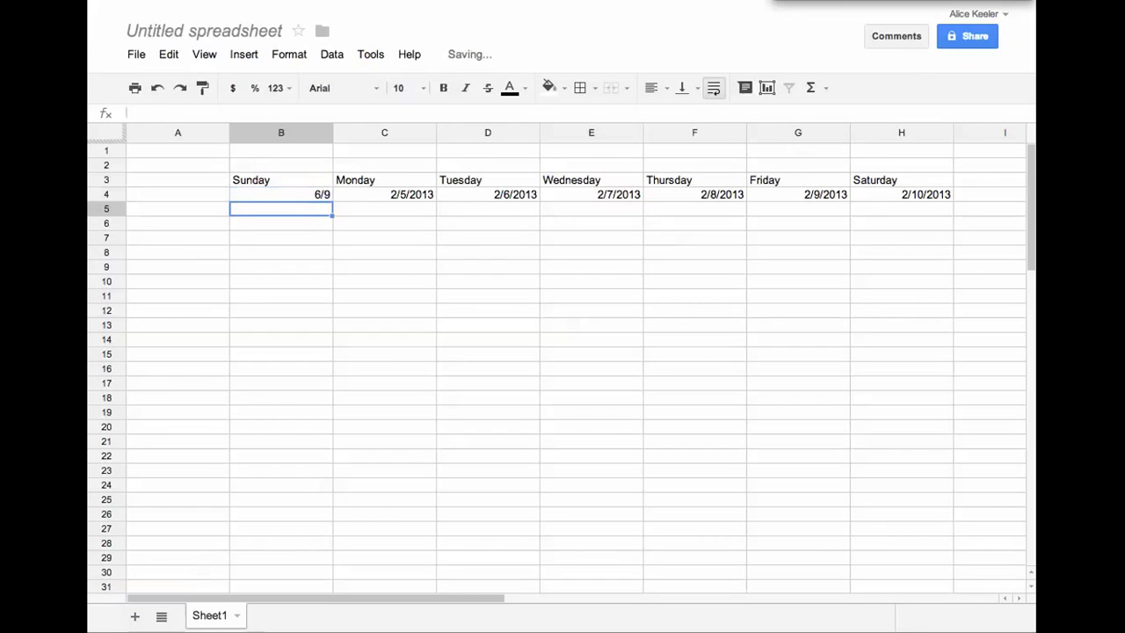
- Put =B4+7 in B6 and fill it across to H6, giving 6/16–6/22/2013
click(293, 230)
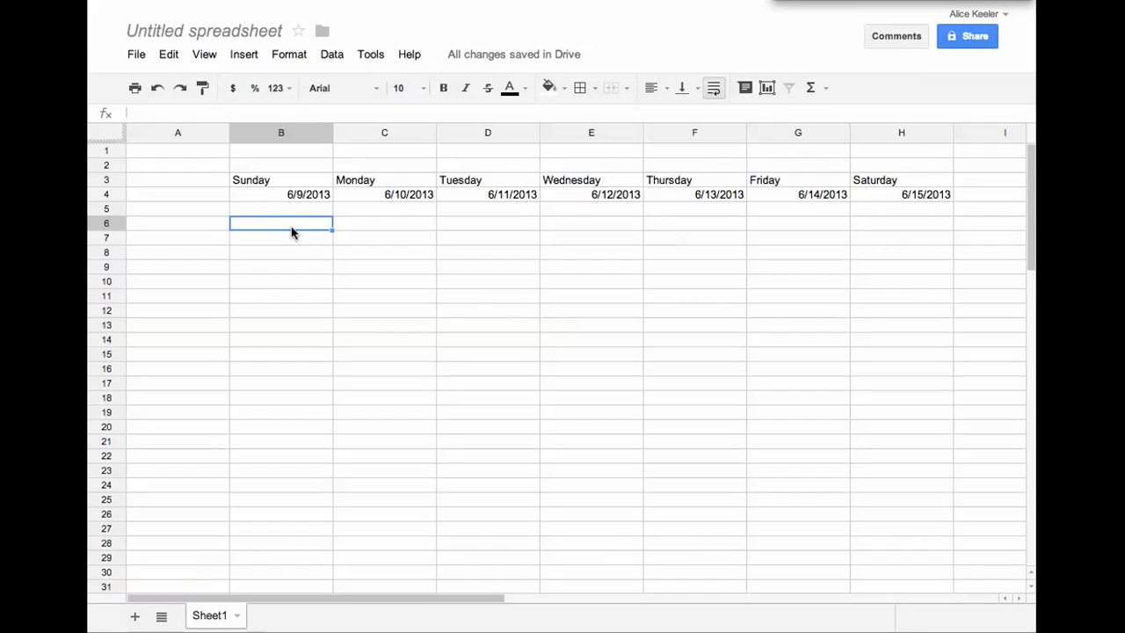
text(=)
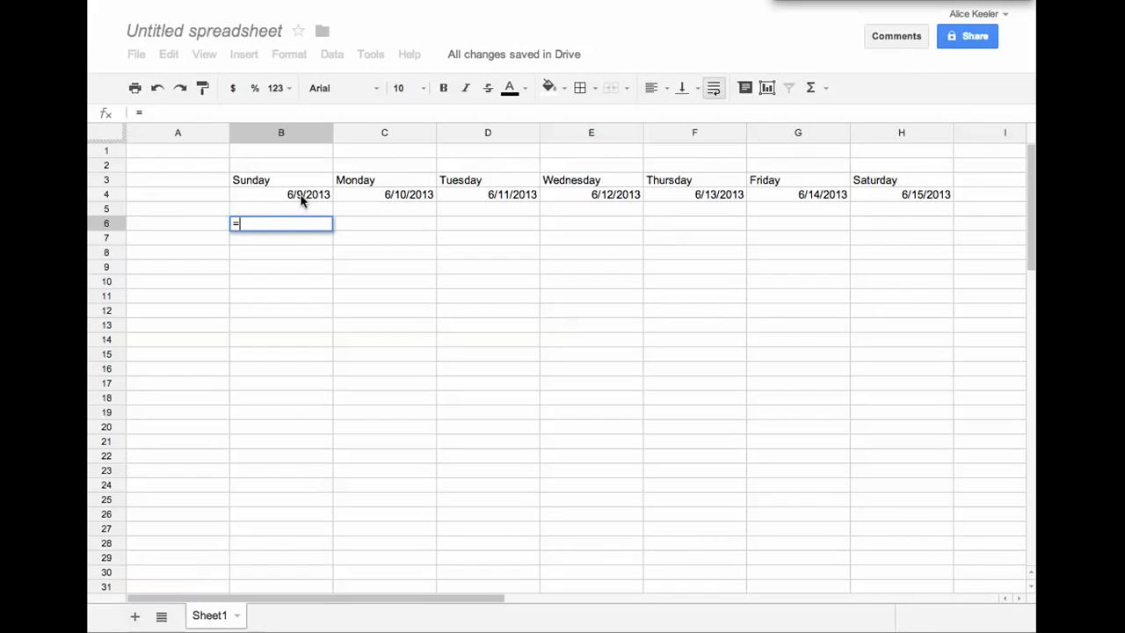
click(302, 201)
text(+7)
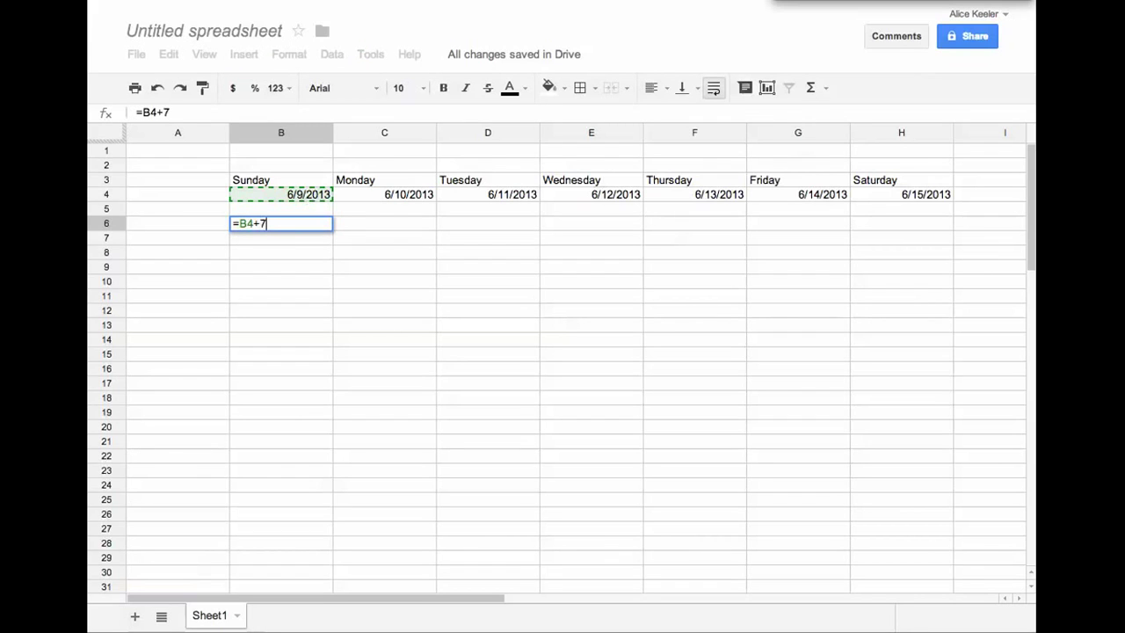
key(Return)
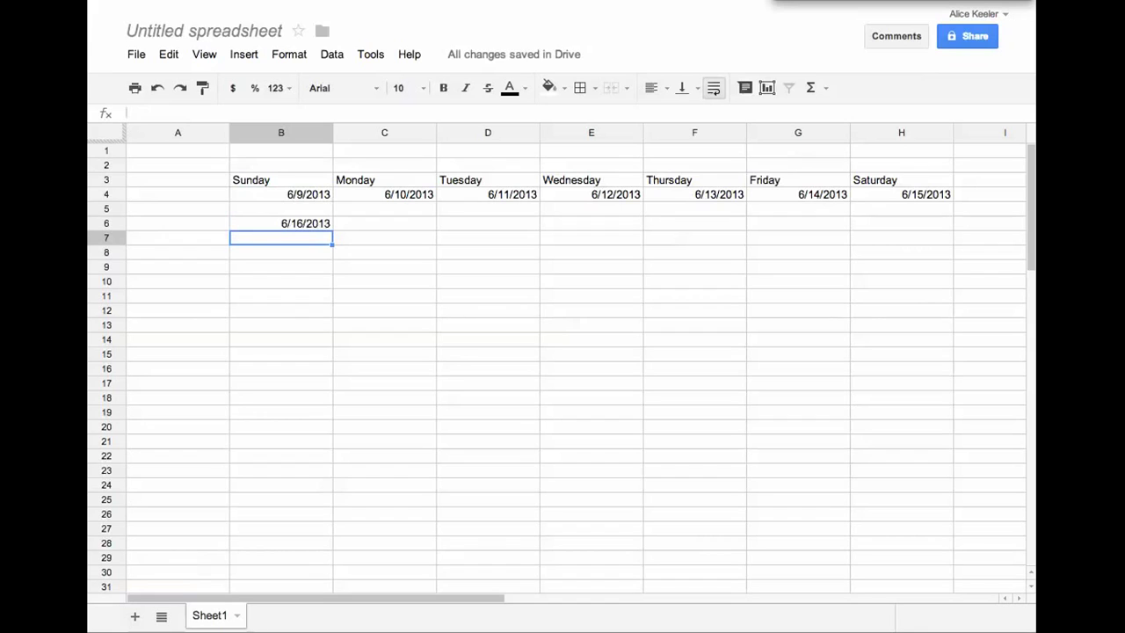
click(307, 223)
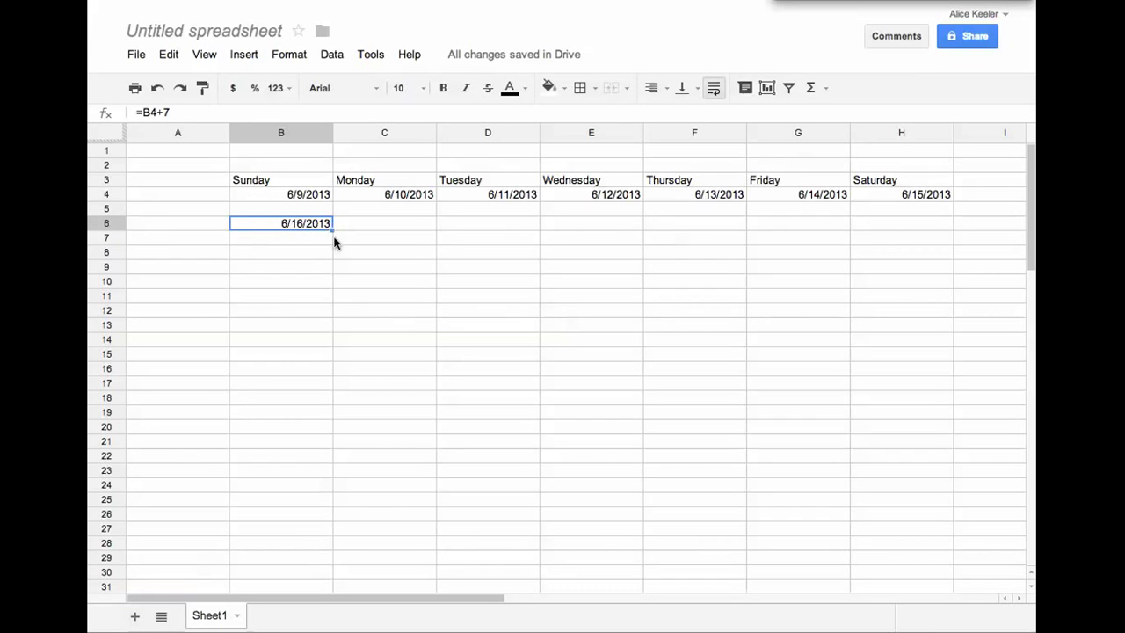
drag(332, 229, 882, 228)
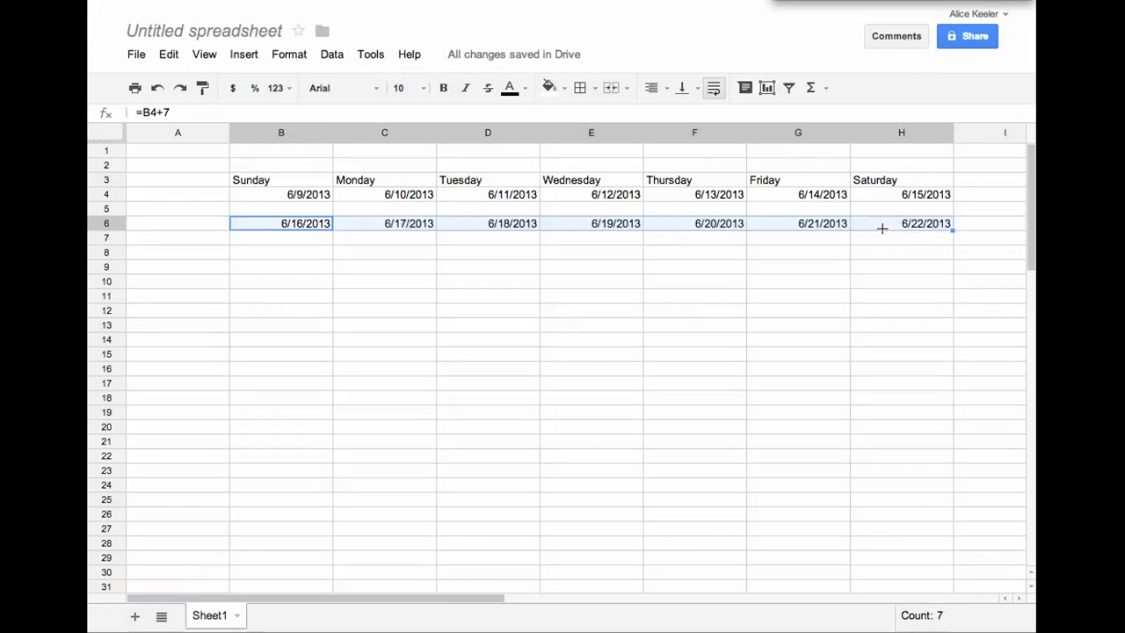
- Fill the B6:H7 week-plus-blank-row block down to about row 84, extending dates into September
click(308, 255)
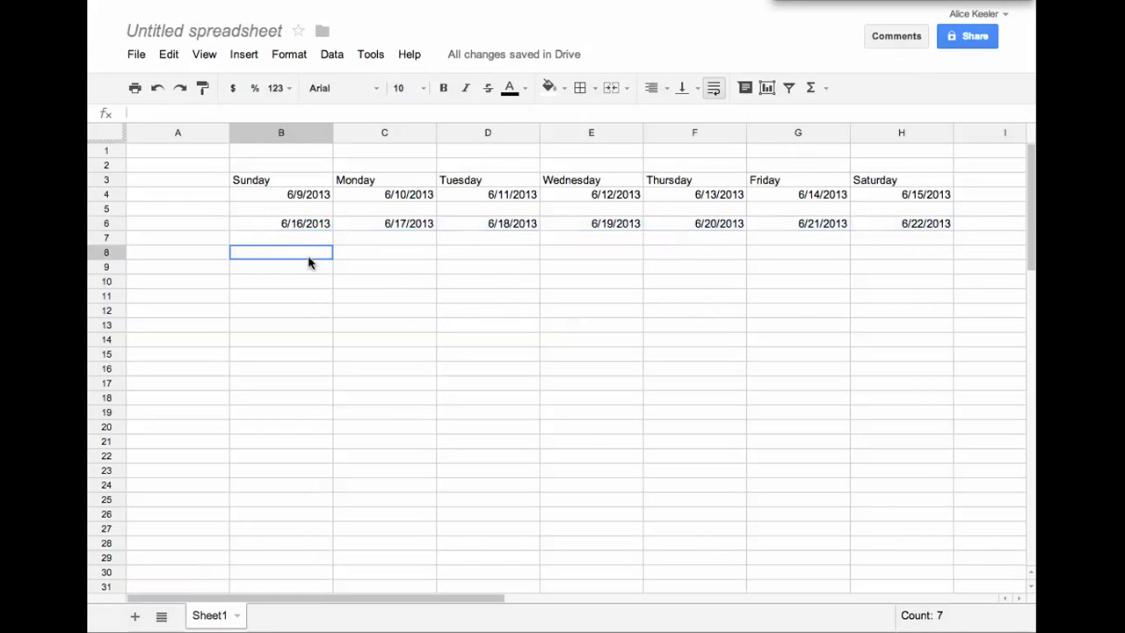
drag(305, 225, 890, 243)
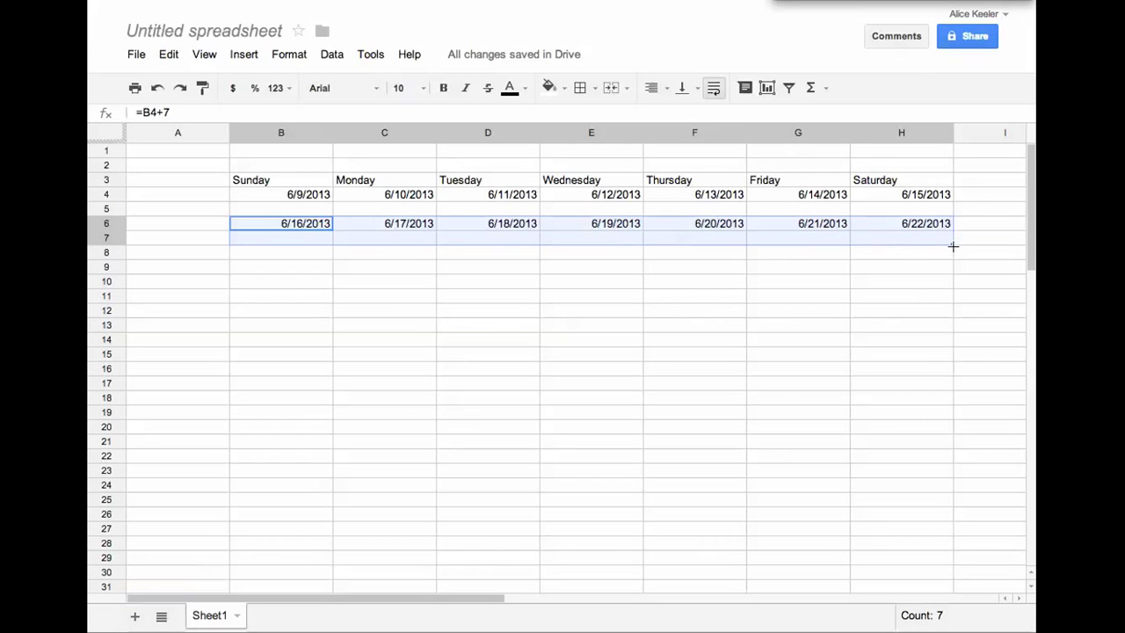
drag(947, 248, 947, 617)
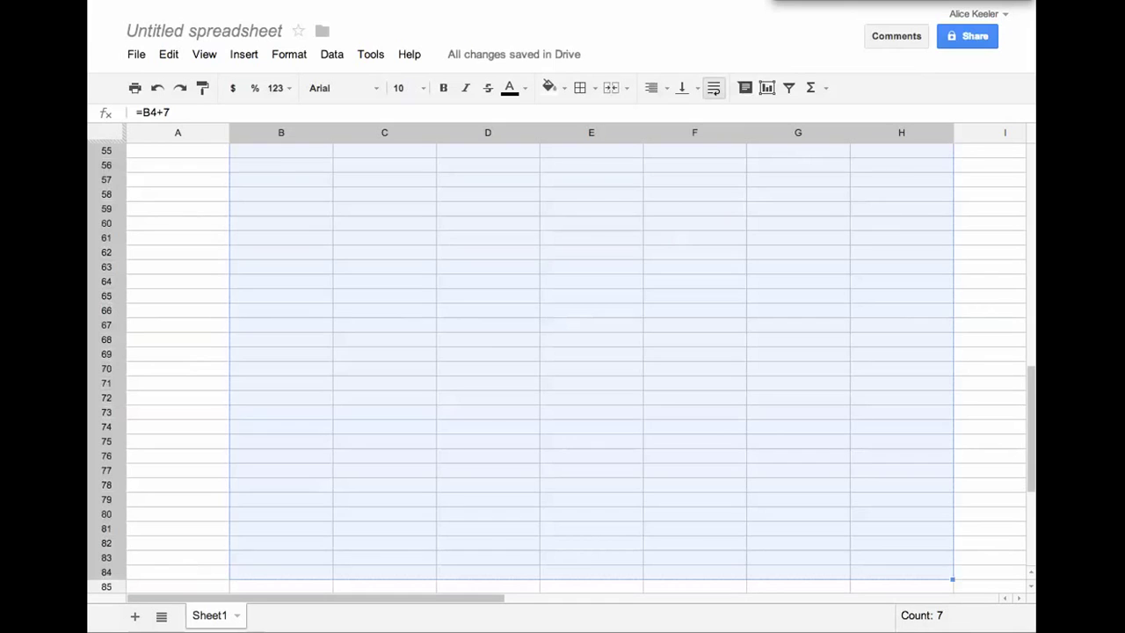
scroll(866, 442, up, 5)
scroll(865, 442, up, 10)
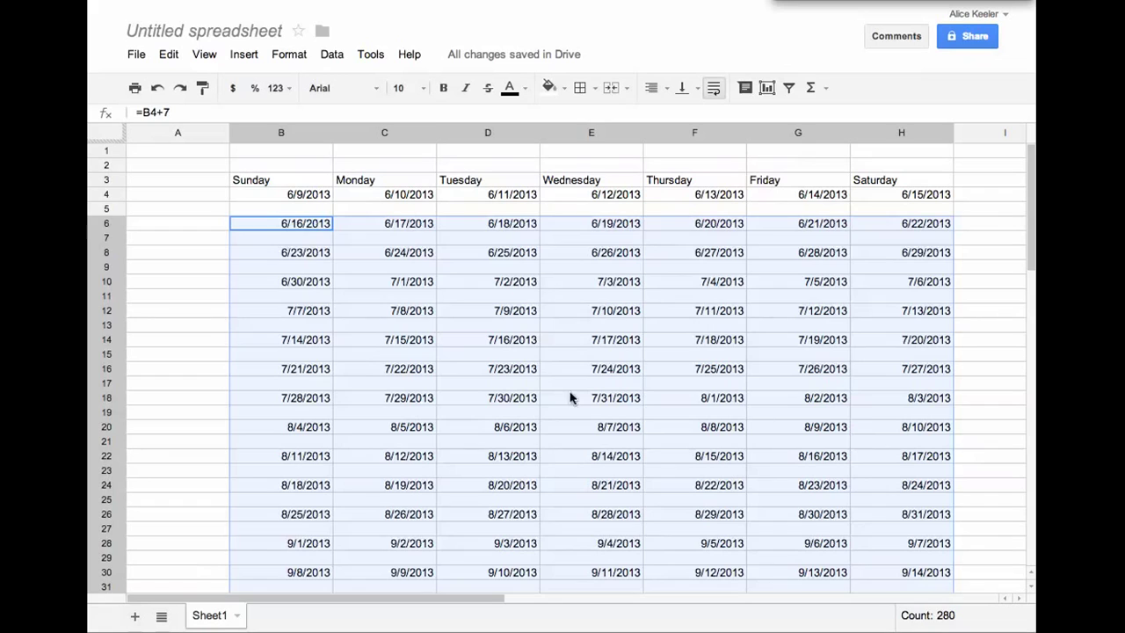
click(509, 398)
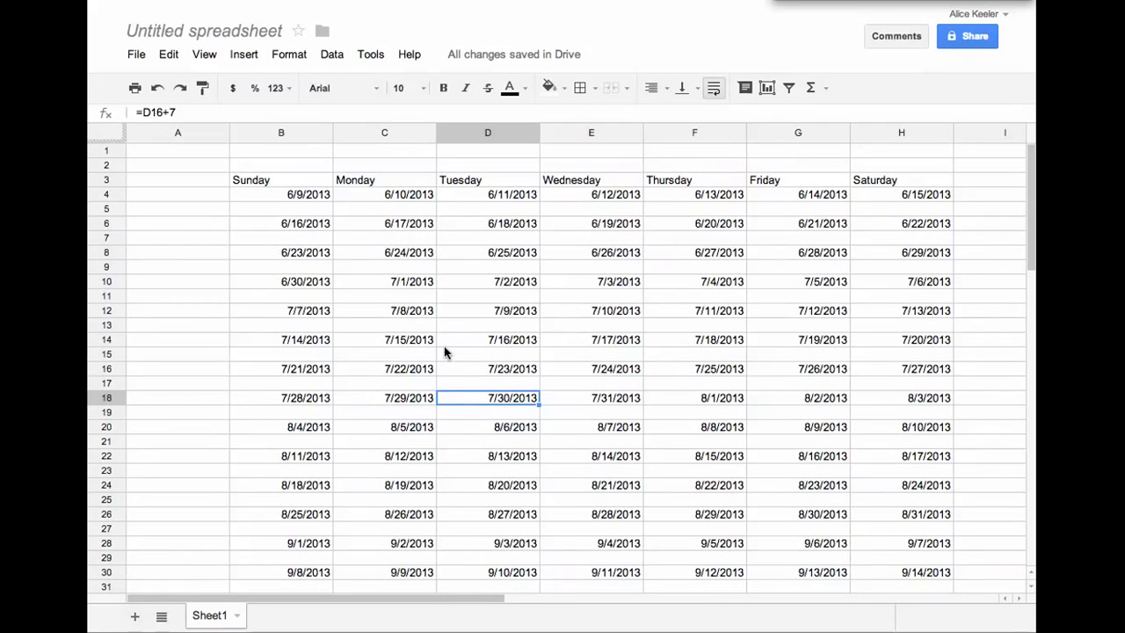
- Enter =TRANSPOSE(C4:G4) in A4 to list 6/10–6/14/2013 down column A
click(194, 195)
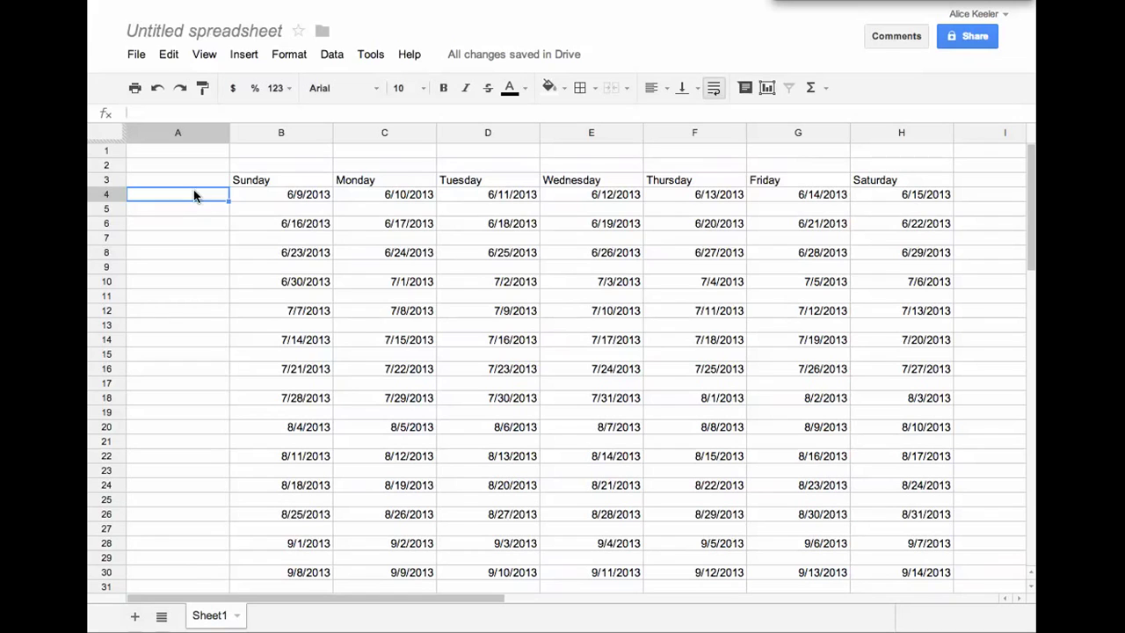
text(=transpose)
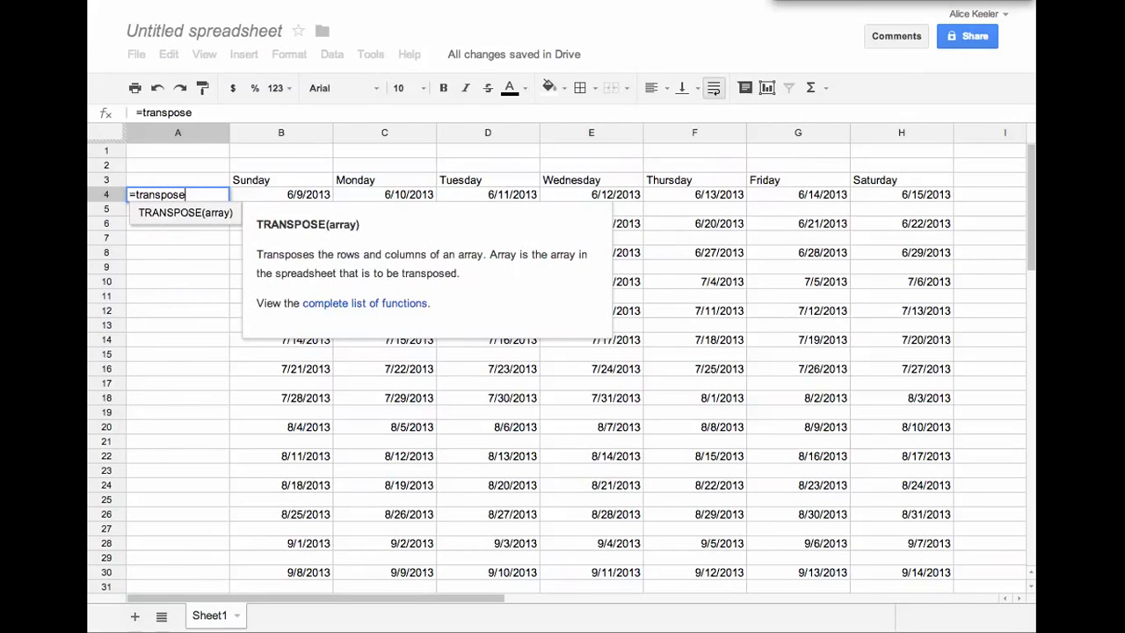
text(()
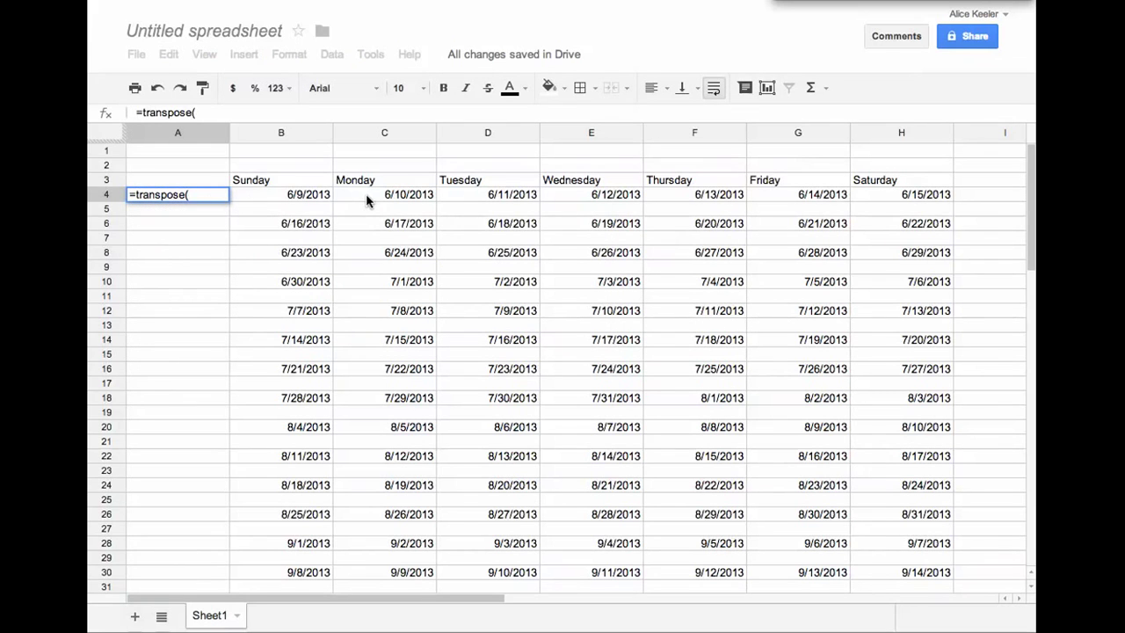
drag(366, 194, 801, 197)
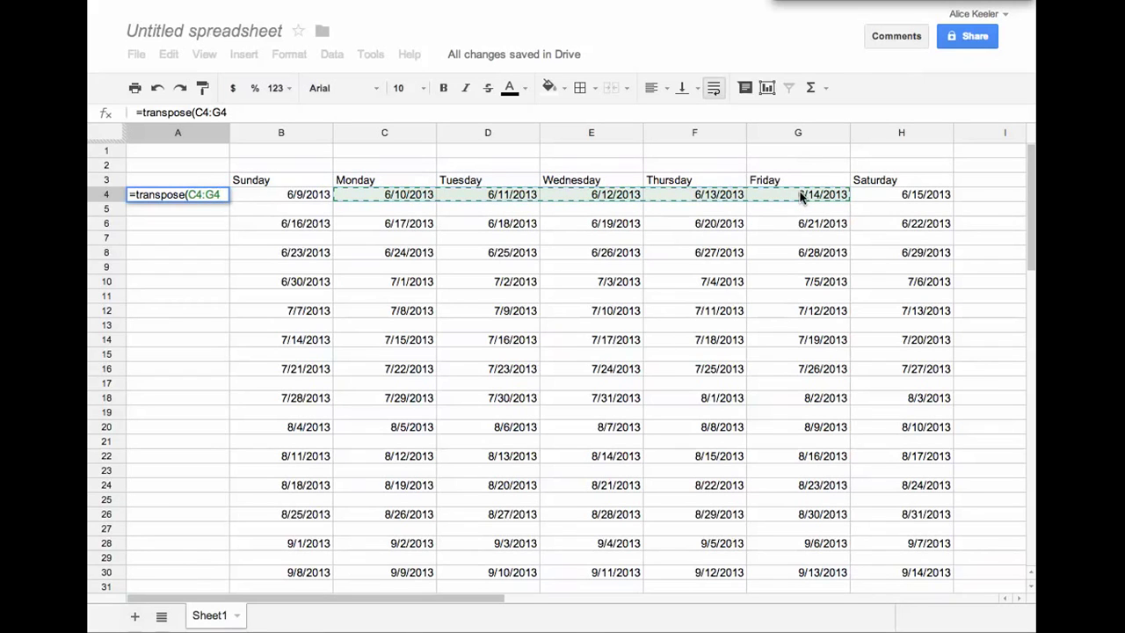
text())
key(Return)
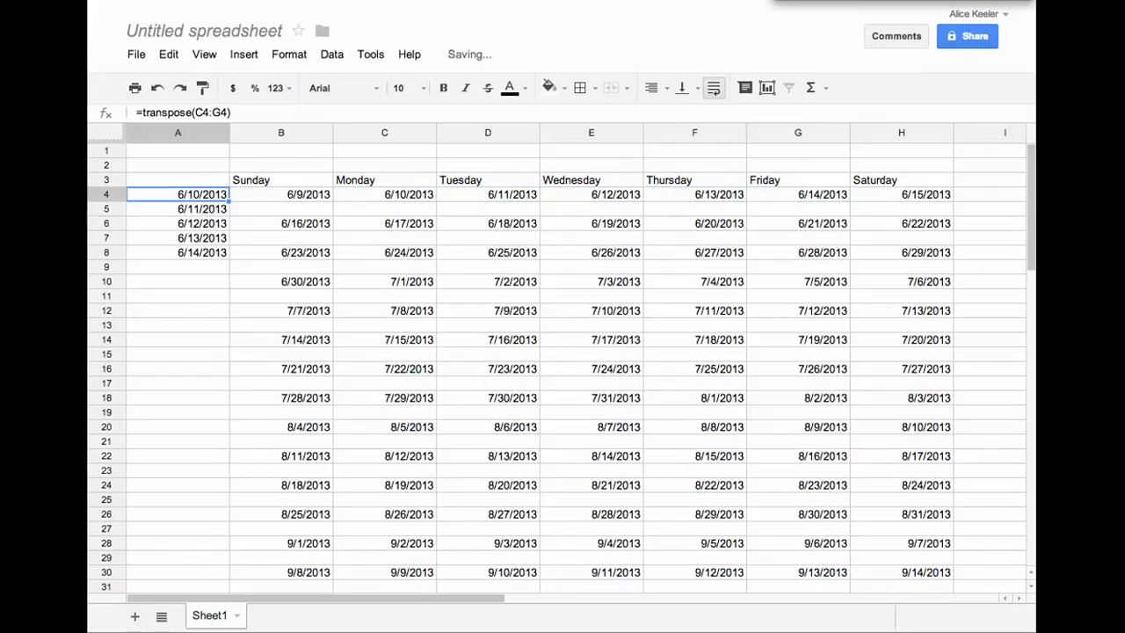
click(196, 268)
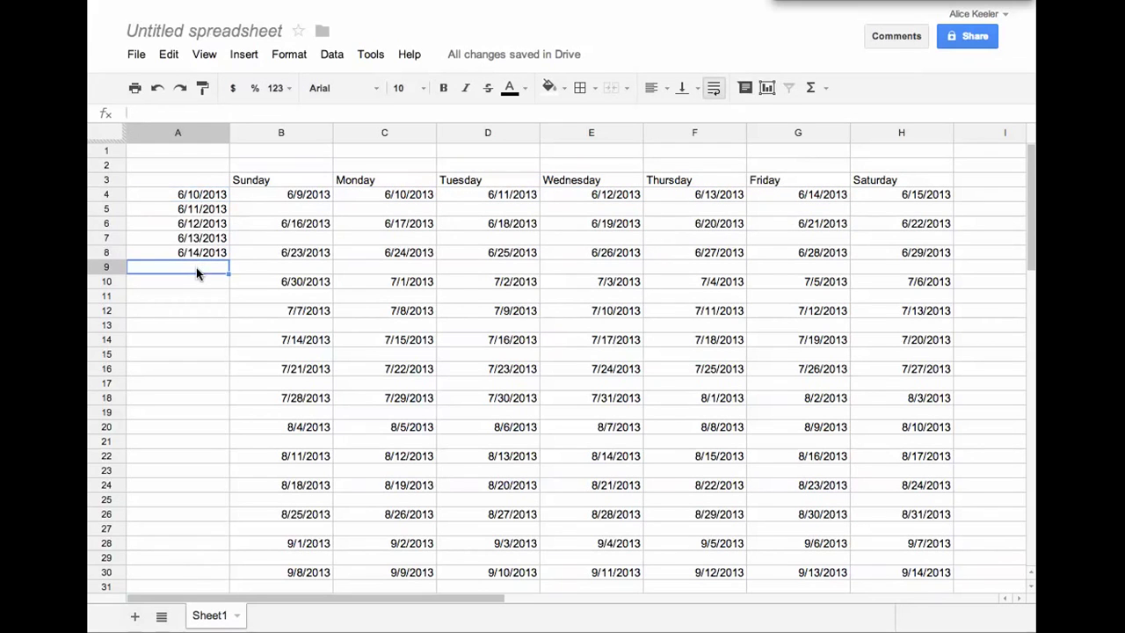
text(=transpose()
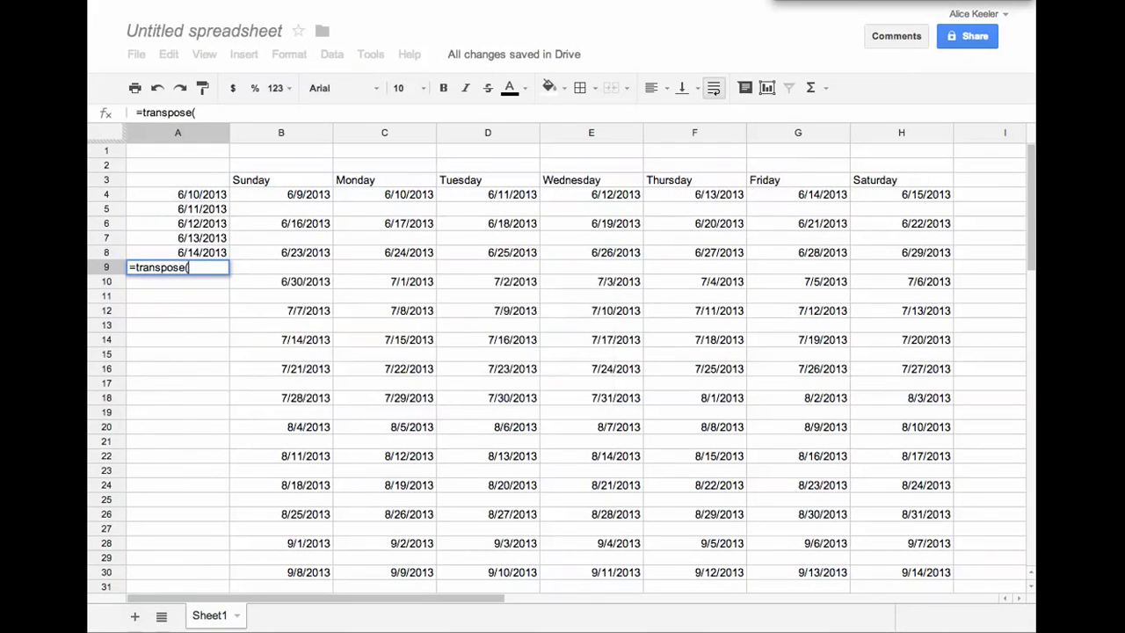
- Add TRANSPOSE formulas in A9 and A14 for the weekdays of rows 6 and 8
click(374, 227)
drag(373, 227, 767, 225)
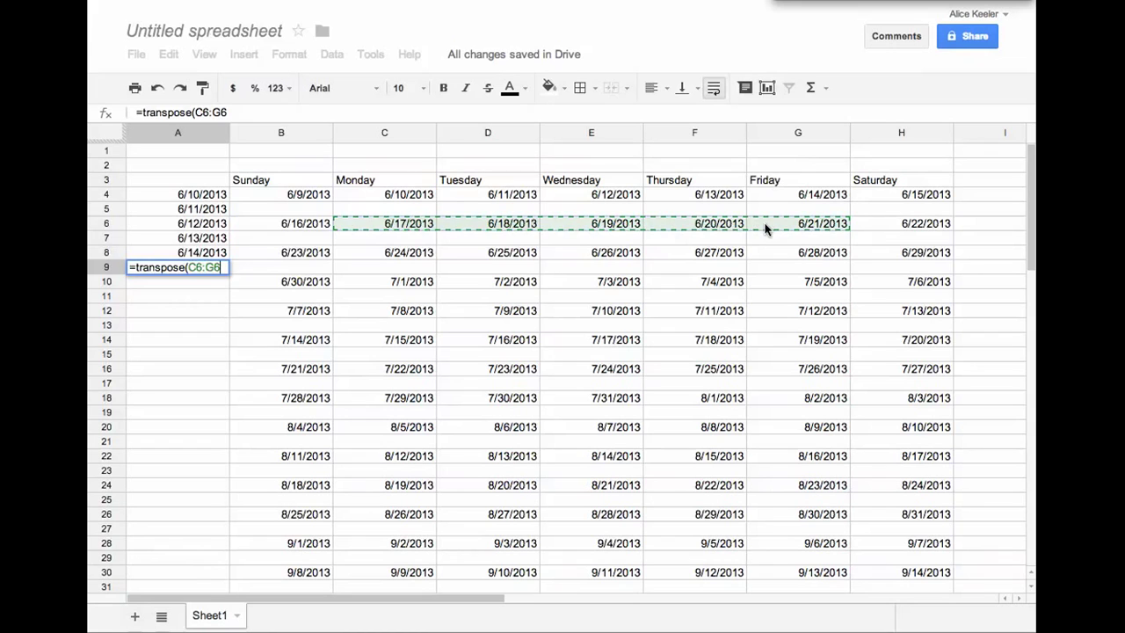
key(Return)
key(Up)
click(206, 341)
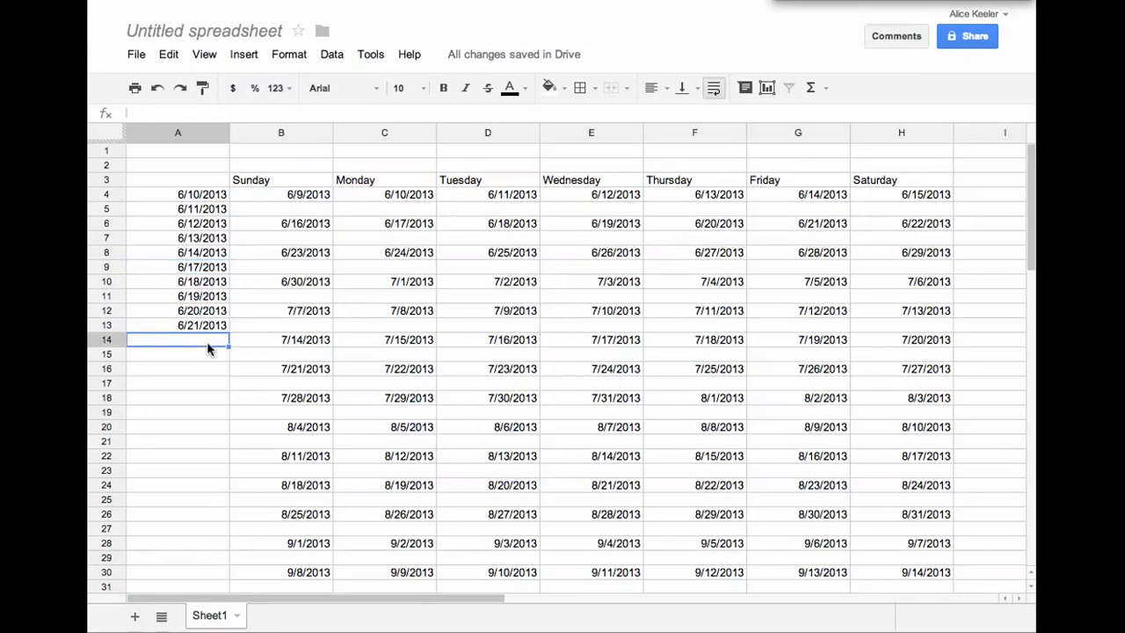
text(=rans)
key(BackSpace)
key(BackSpace)
key(BackSpace)
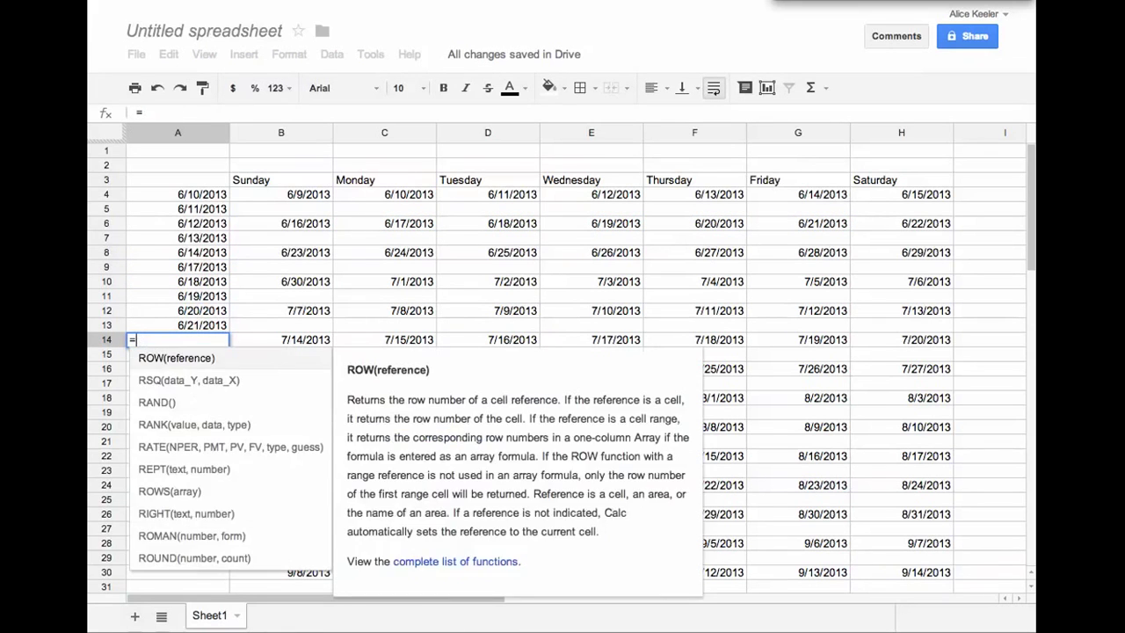
text(transpose()
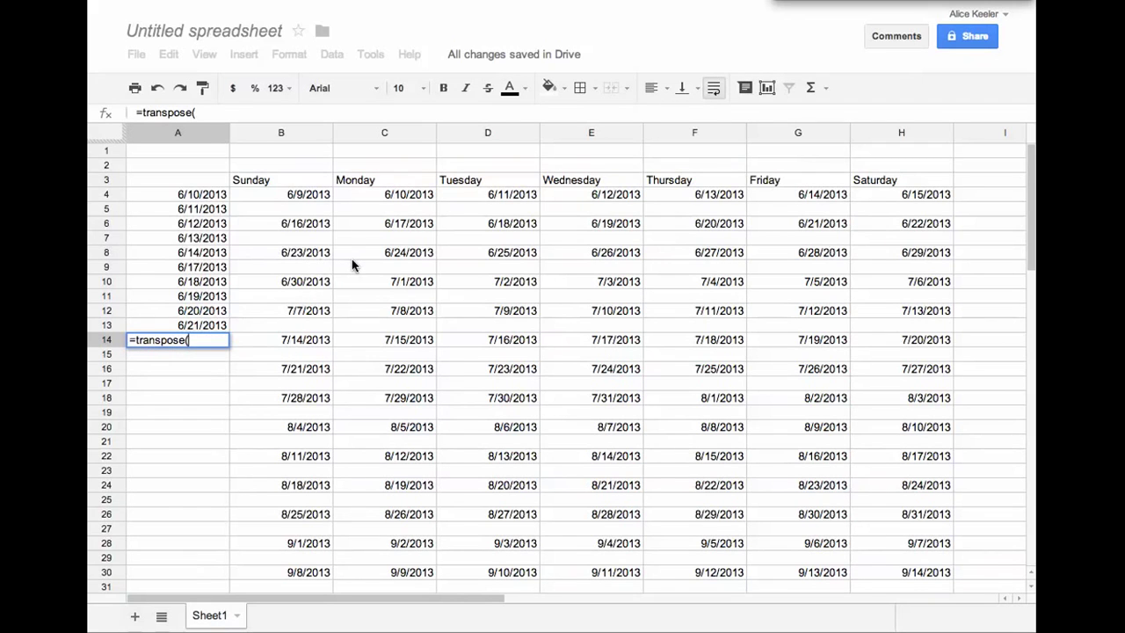
drag(352, 261, 827, 257)
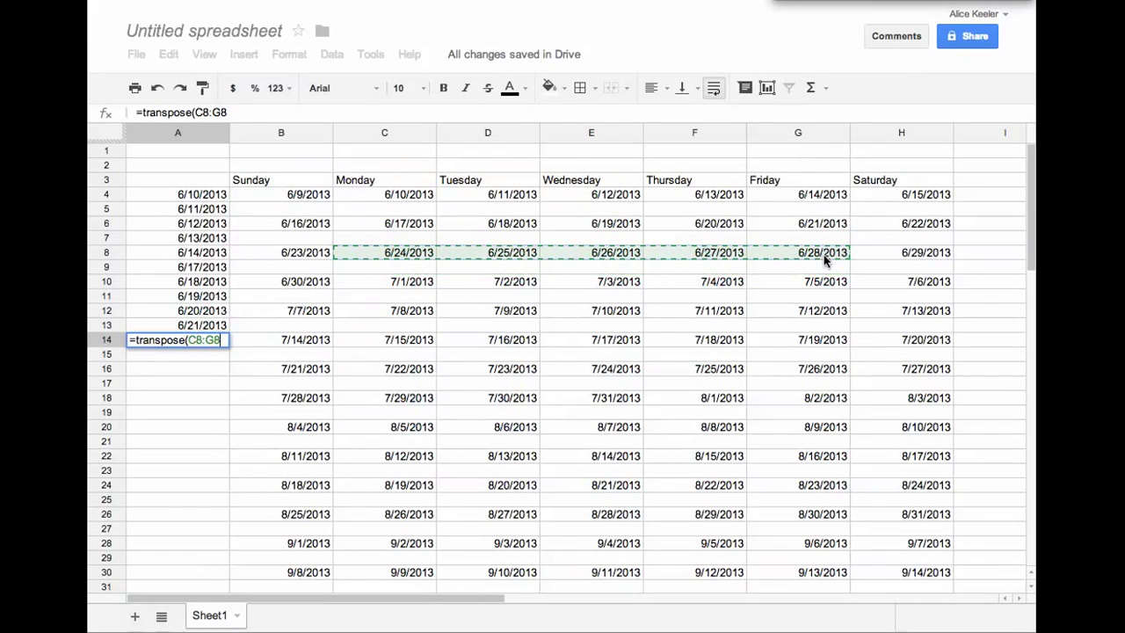
key(Return)
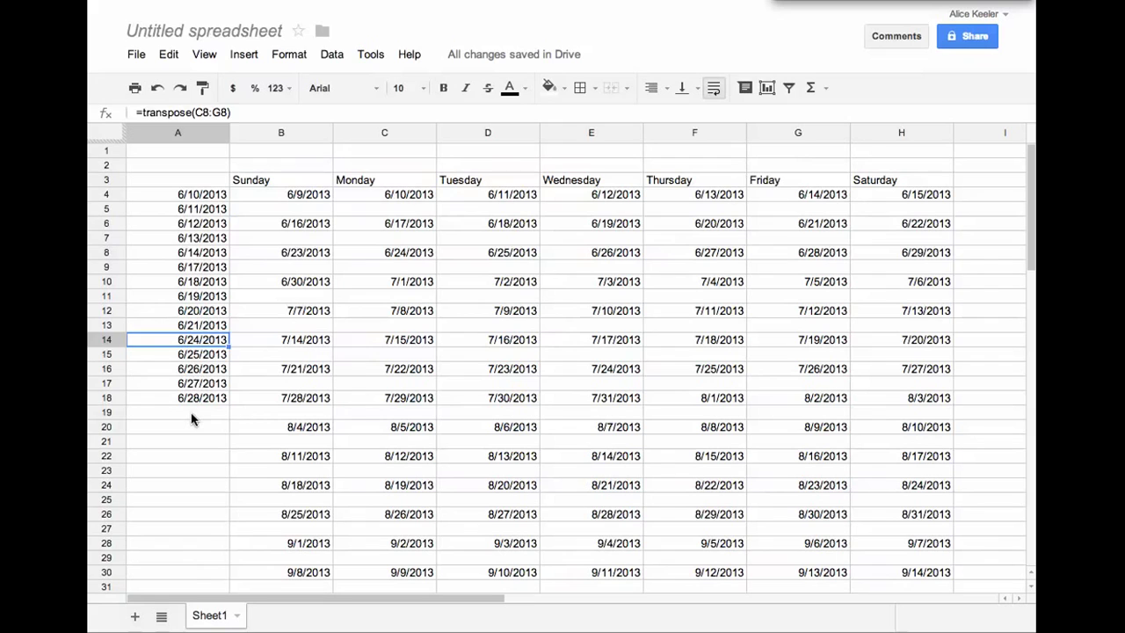
- Add TRANSPOSE formulas in A19 and A24 for rows 10 and 12, then select column A's dates
click(192, 418)
text(=t)
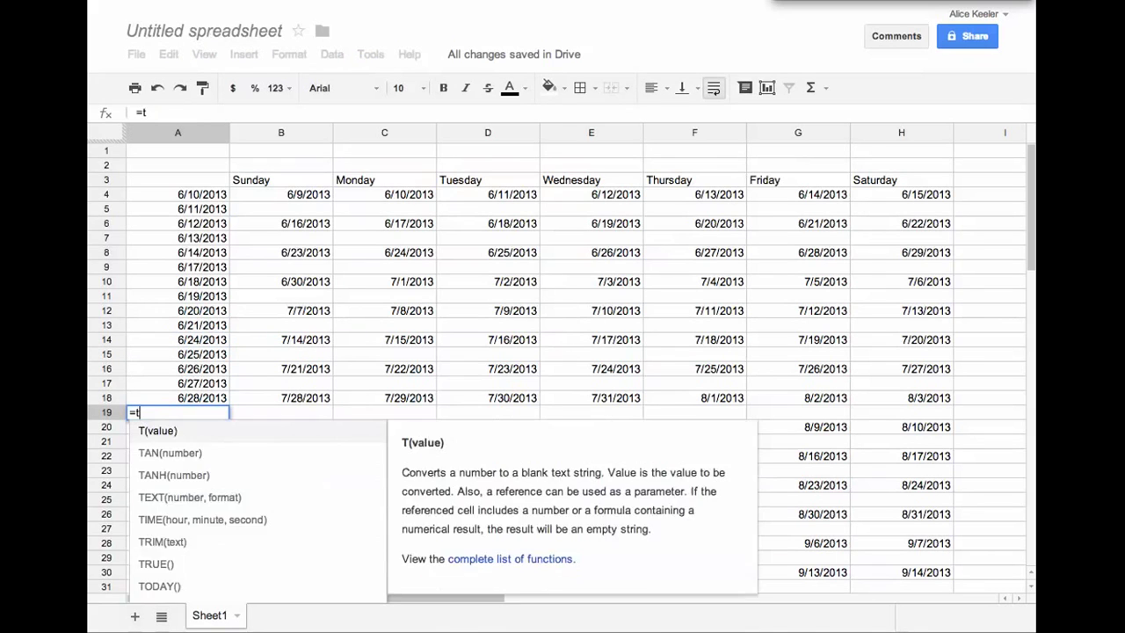
text(ranspose()
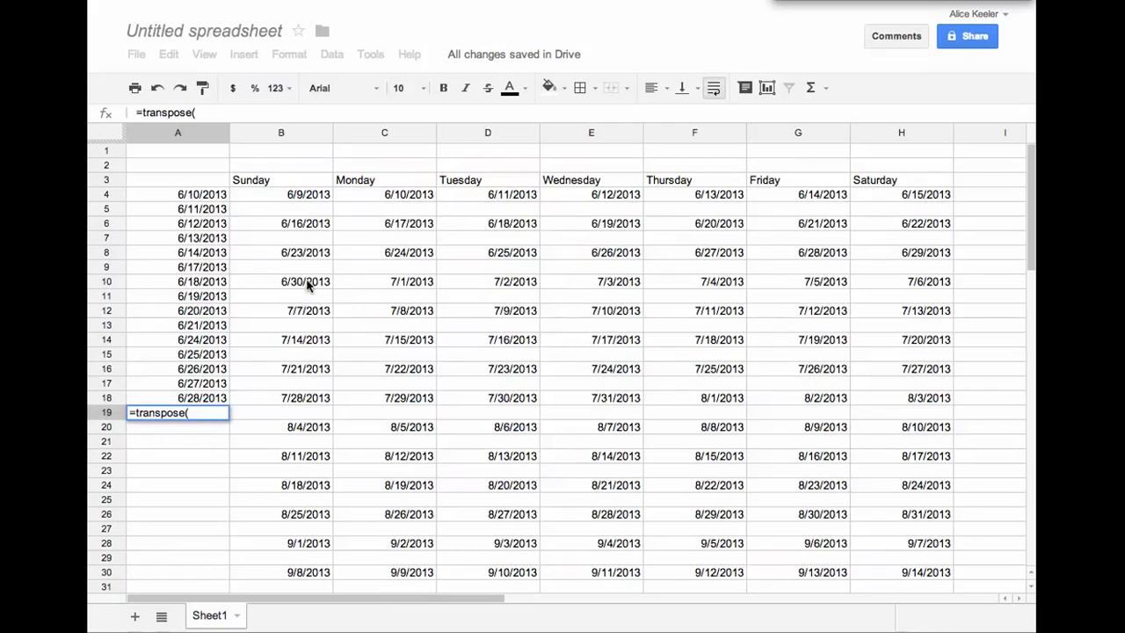
click(392, 285)
drag(392, 285, 791, 283)
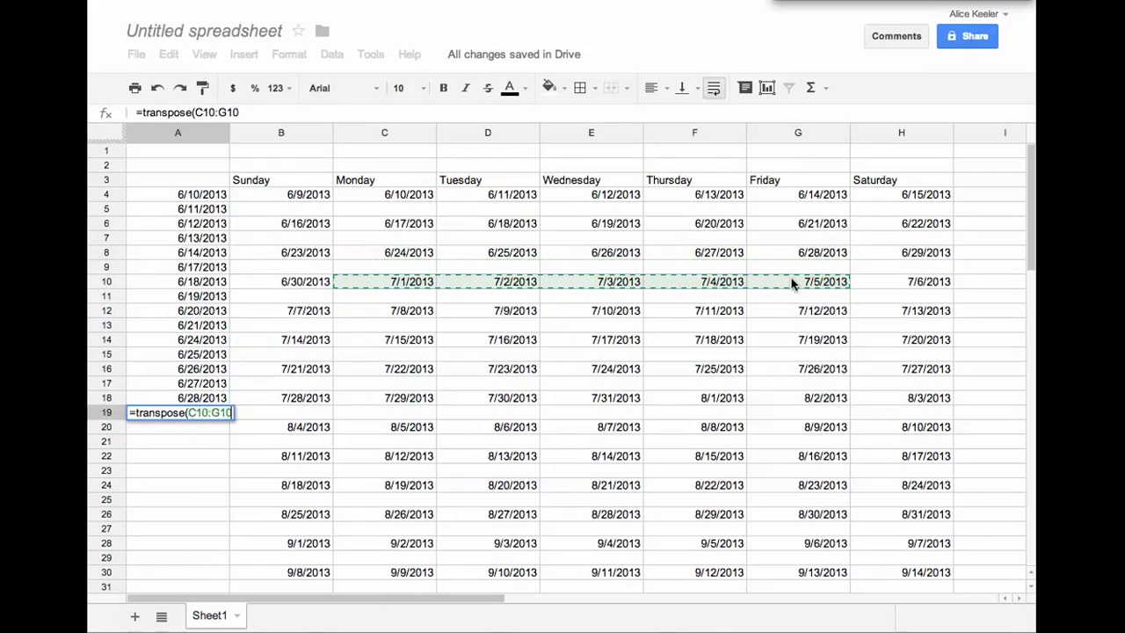
key(Return)
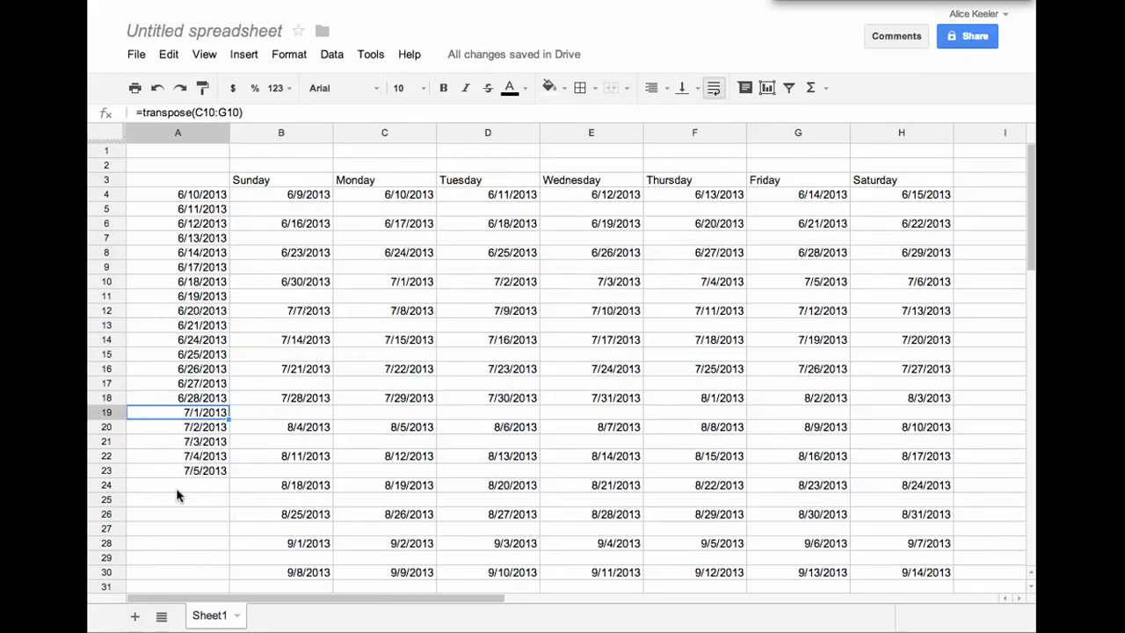
click(184, 489)
text(=transp)
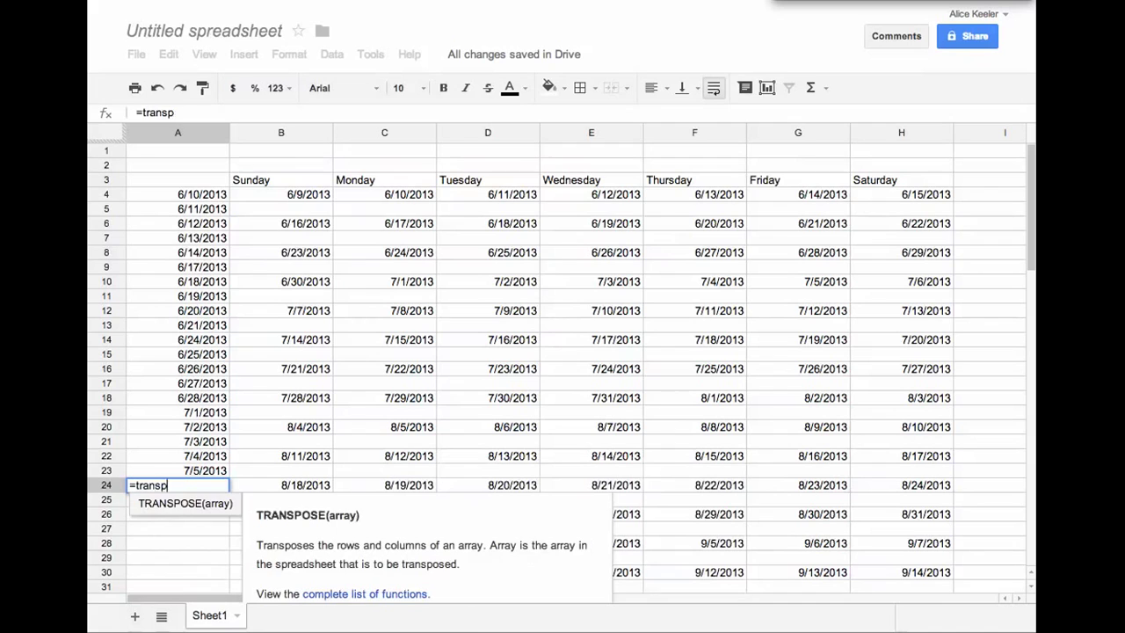
text(ose()
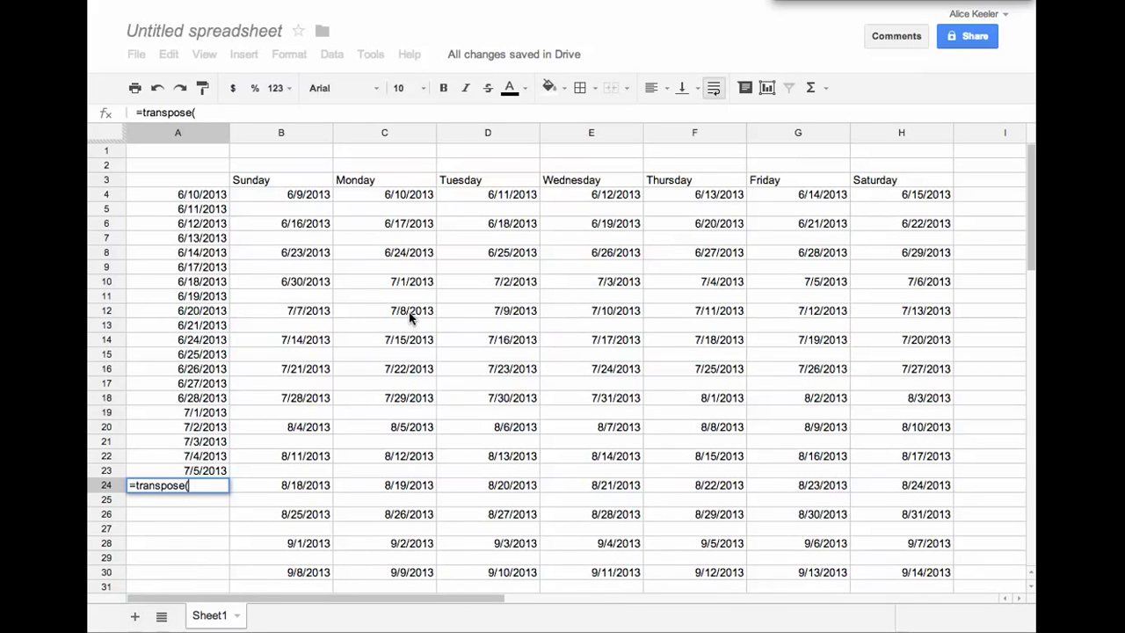
drag(410, 314, 776, 314)
key(Return)
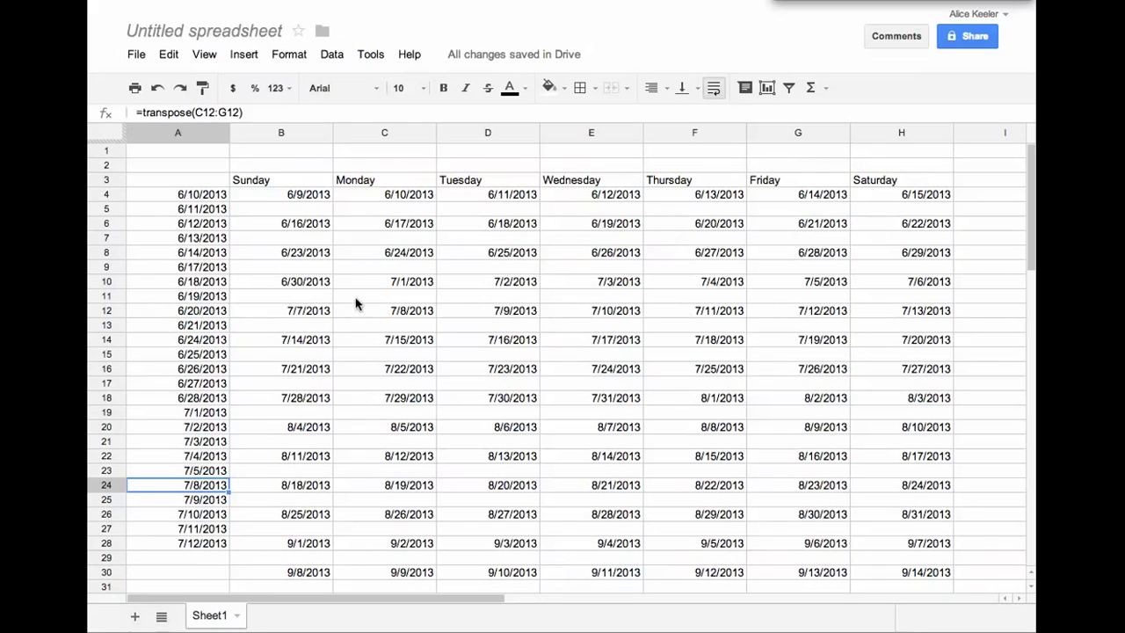
drag(206, 197, 199, 541)
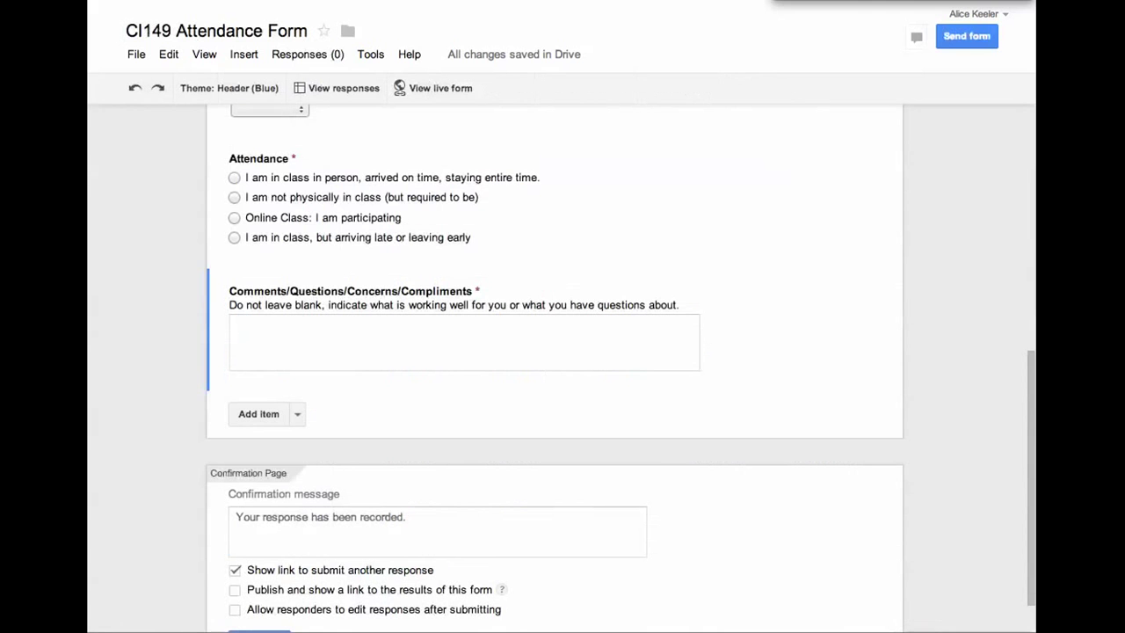
- Open the question-type list to add a new item to the CI149 Attendance Form
click(298, 415)
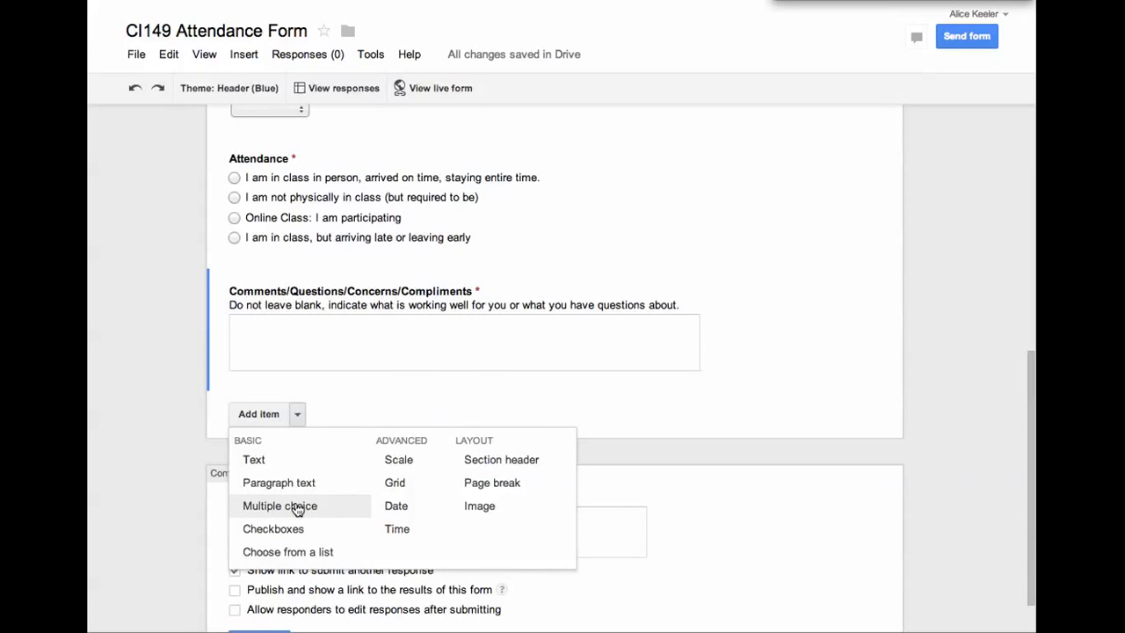
- Add a multiple-choice question and paste the copied weekday dates over its Option 1 text
click(297, 507)
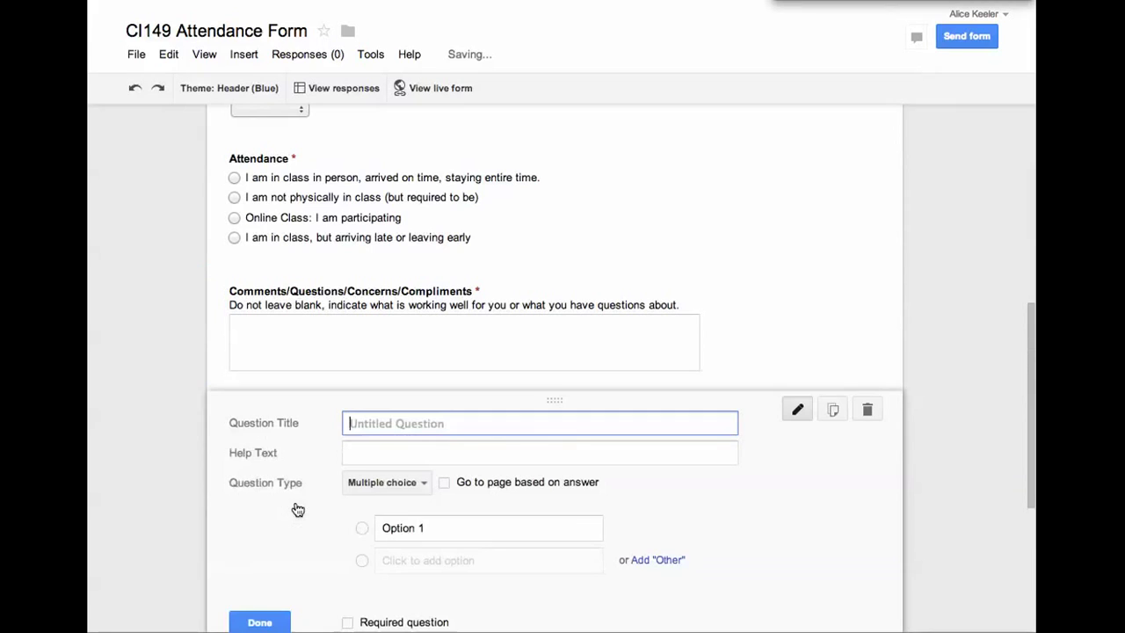
click(434, 528)
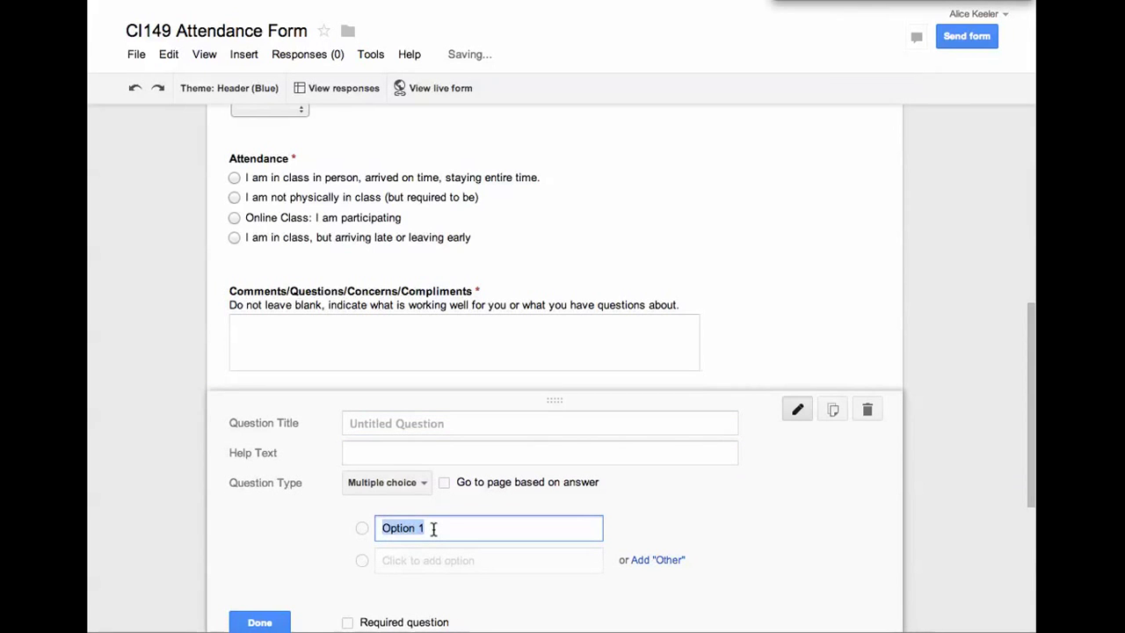
key(ctrl+v)
scroll(554, 369, up, 2)
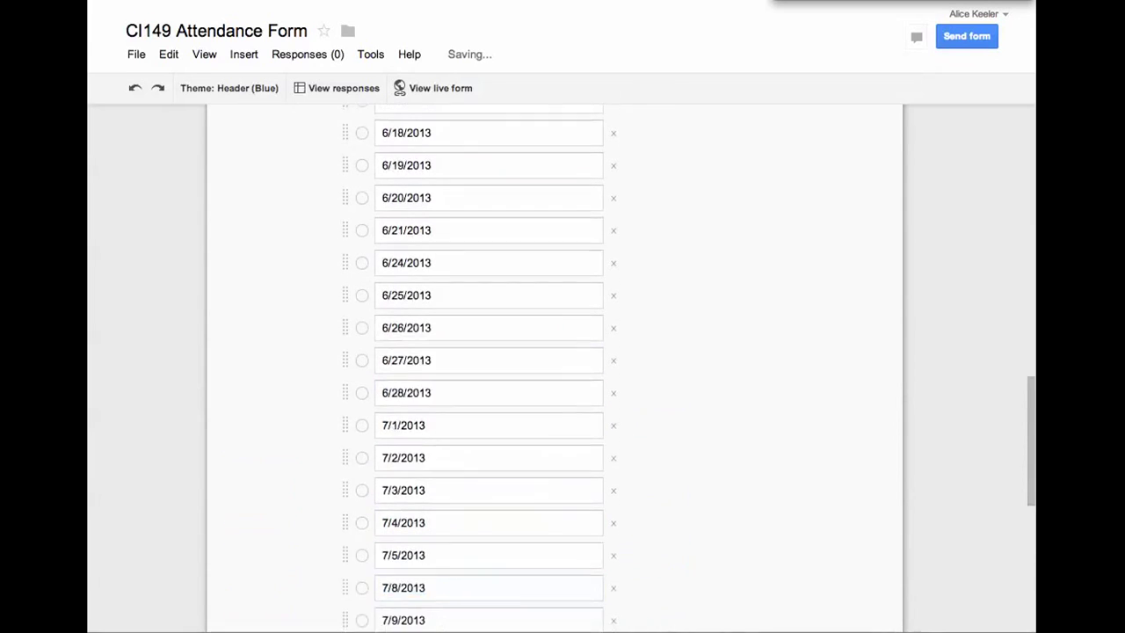
scroll(554, 370, up, 1)
scroll(554, 369, up, 2)
scroll(554, 369, up, 2)
scroll(554, 378, up, 1)
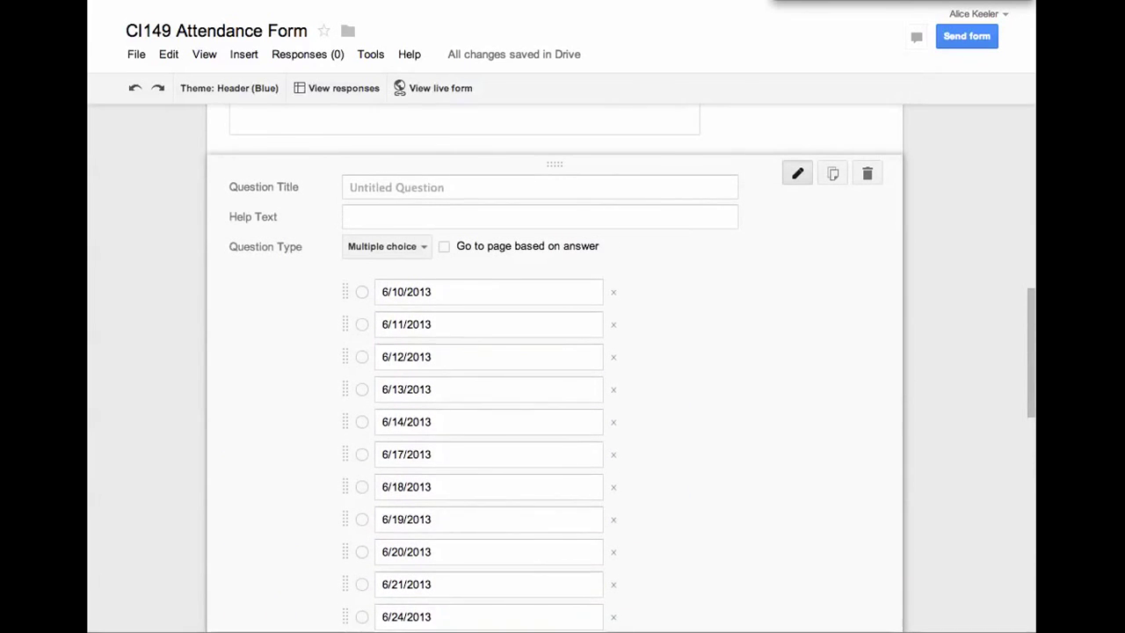
scroll(553, 378, up, 1)
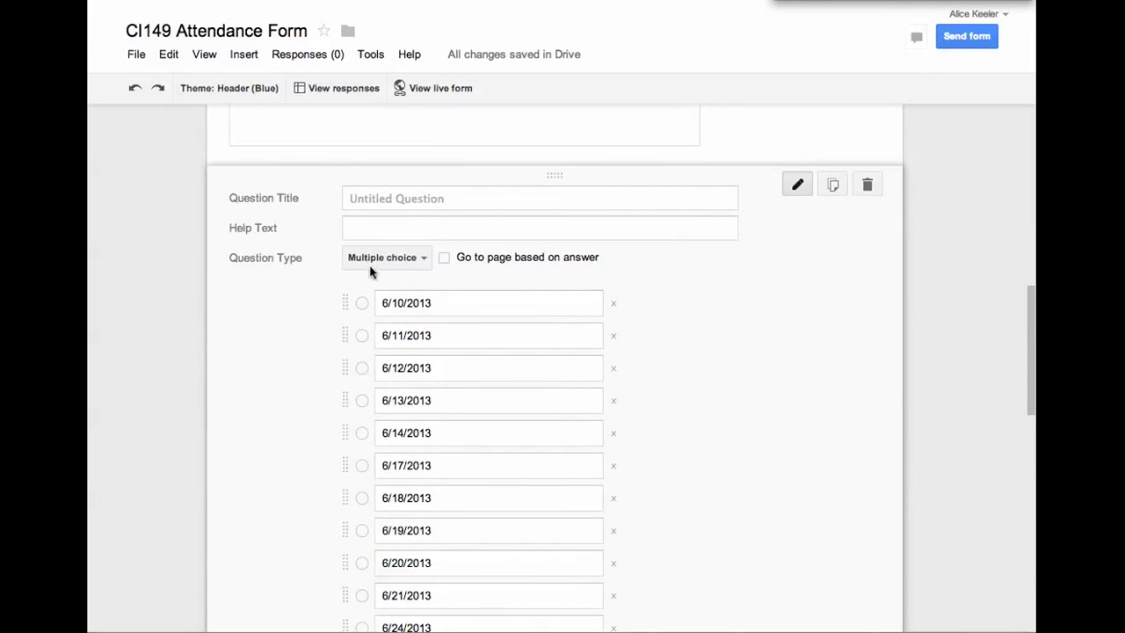
- Enter 'What day of the week is it?' as the new date question's title
click(383, 198)
text(What da)
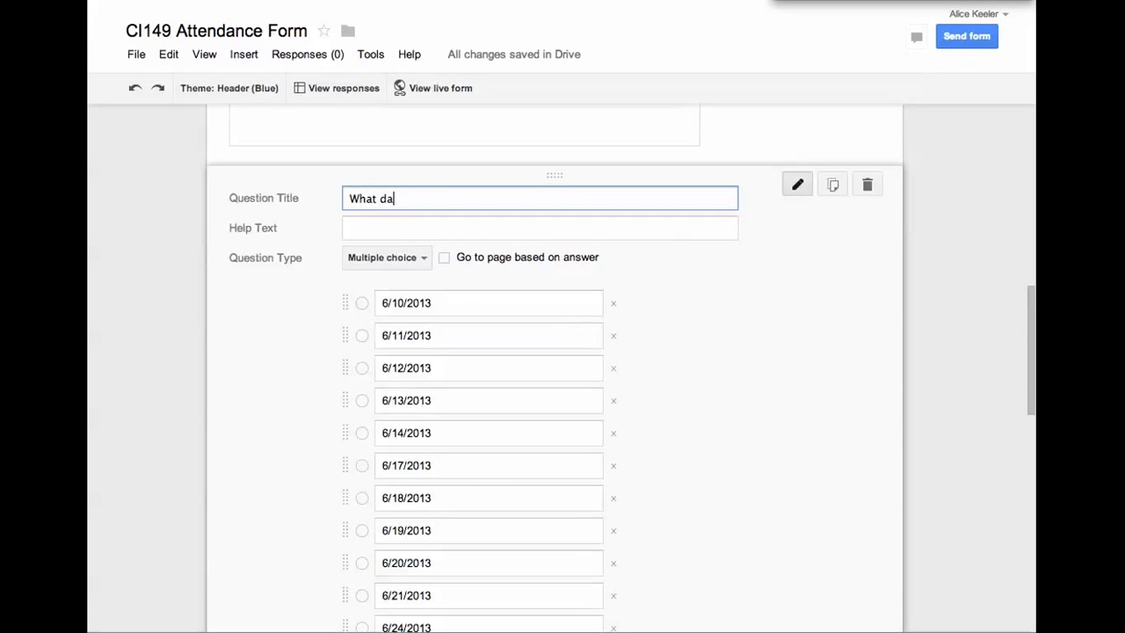
text(y of)
text( the week is it)
text(?)
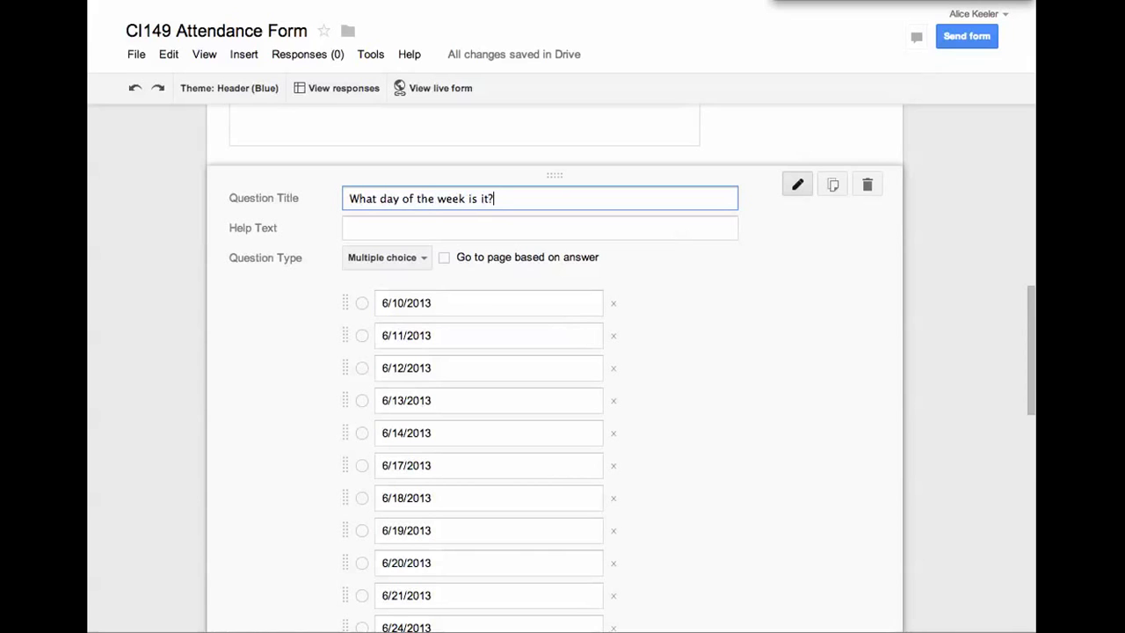